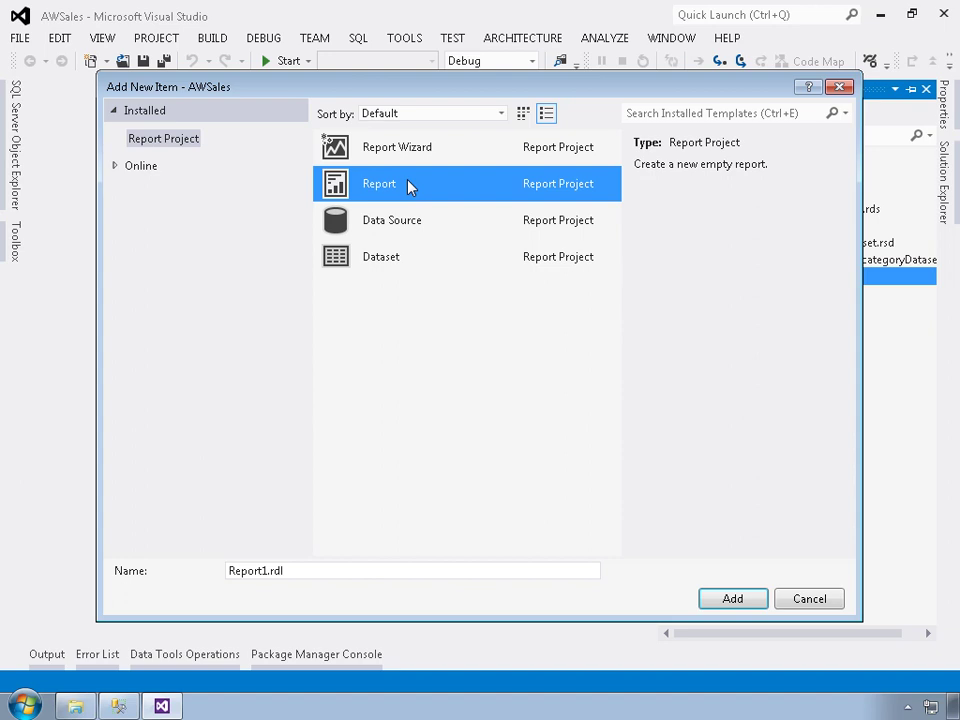
Add a new empty report named NestedGroups.rdl to the AWSales project
left_click(253, 574)
double_click(253, 574)
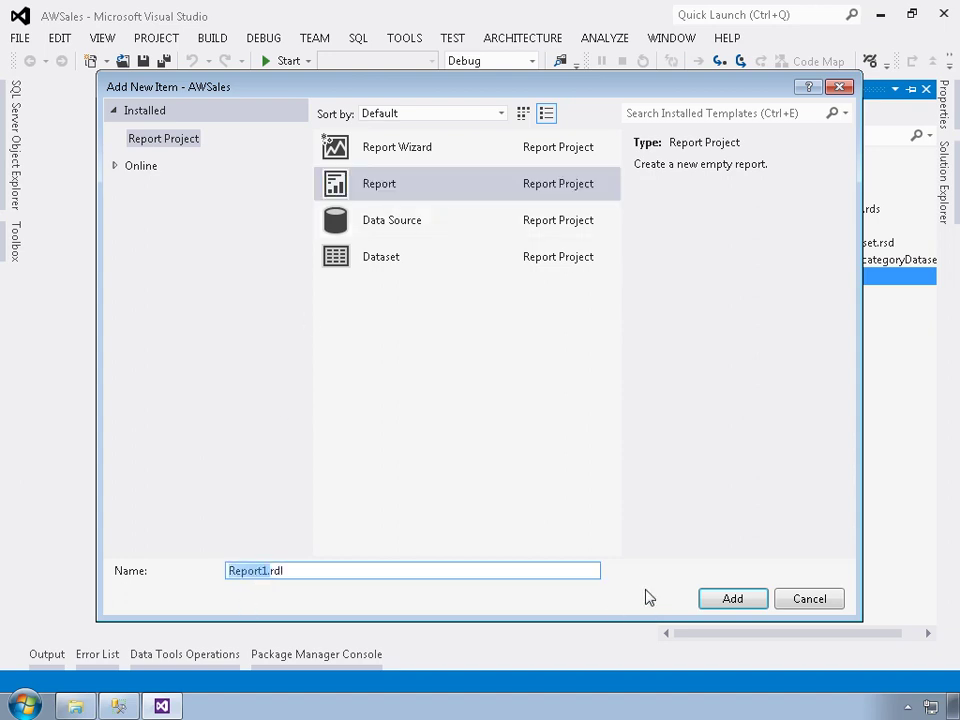
type("NestedGroups")
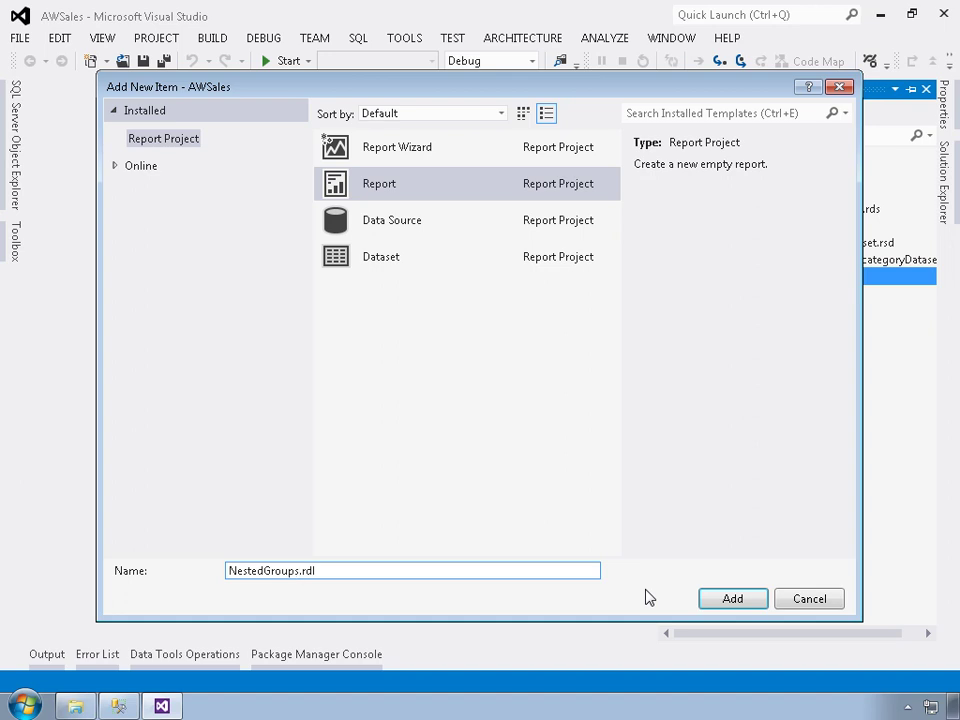
left_click(737, 603)
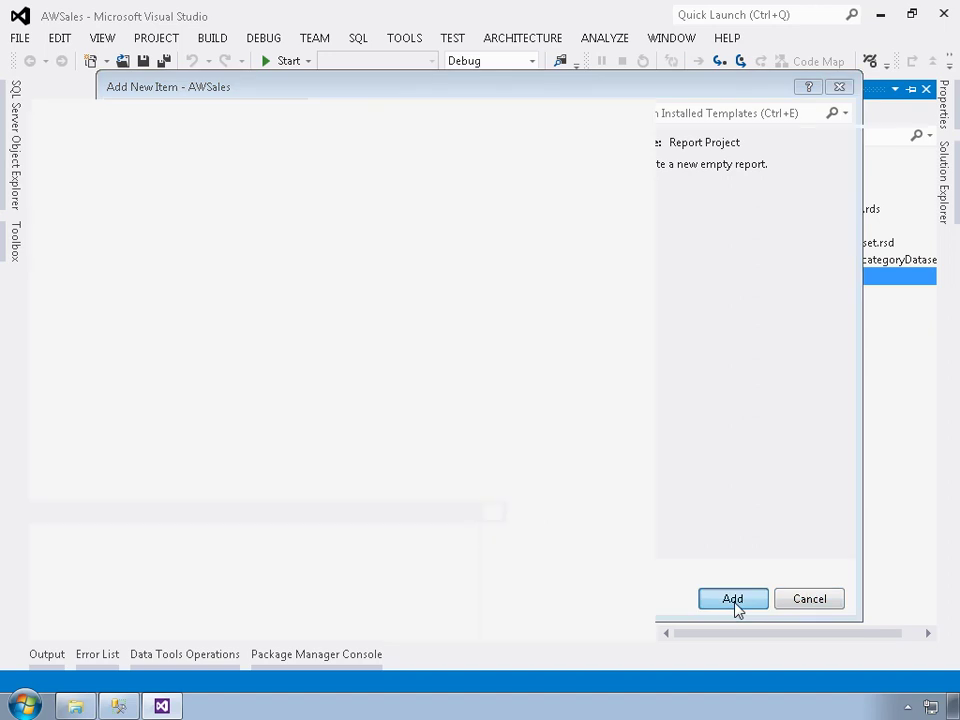
left_click(511, 410)
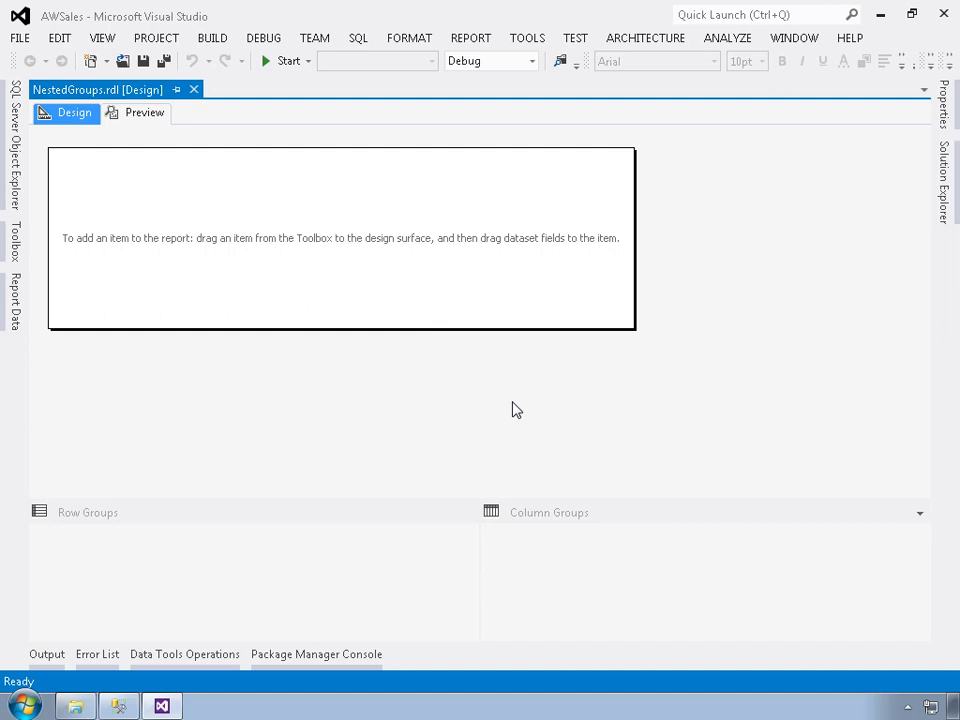
Add a report dataset named SalesByYearCategorySubcategoryDataset that uses the shared dataset of the same name
left_click(15, 305)
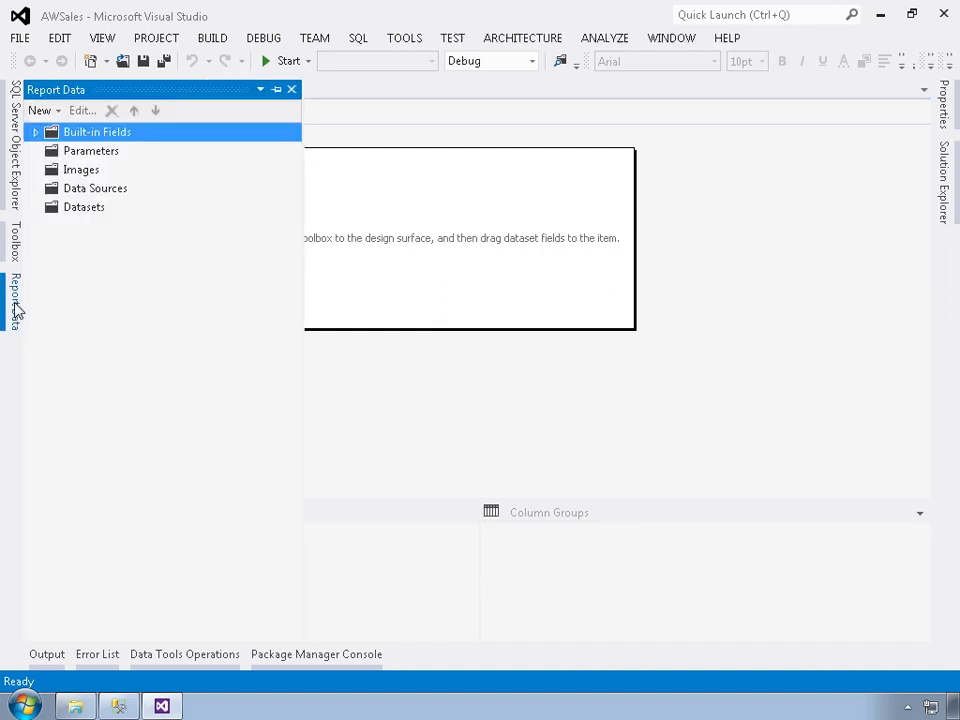
right_click(90, 212)
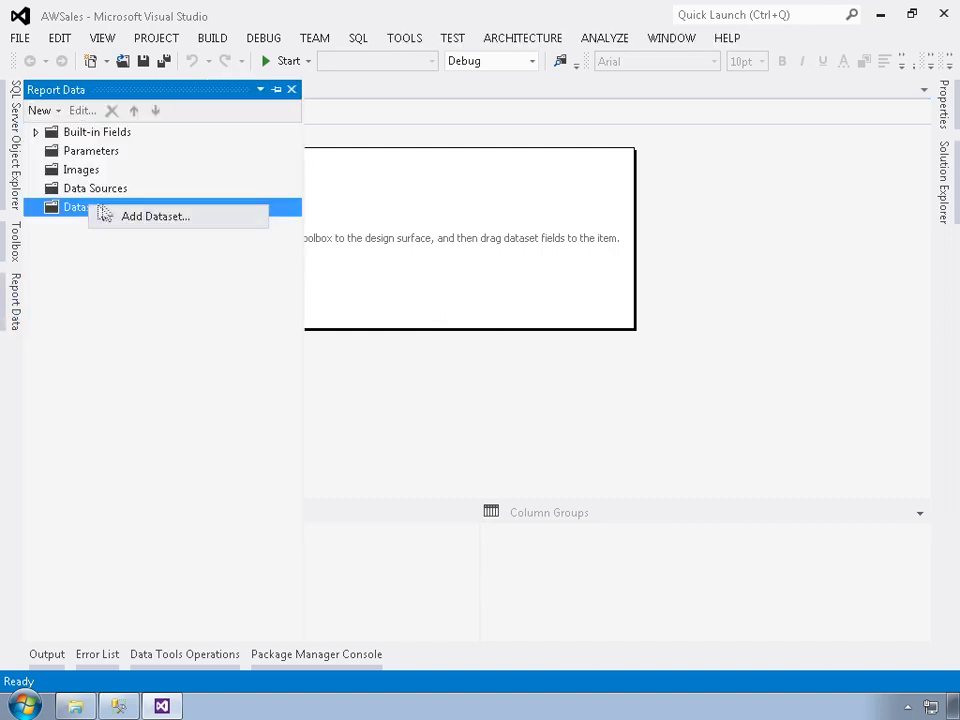
left_click(133, 216)
left_click_drag(390, 134, 306, 133)
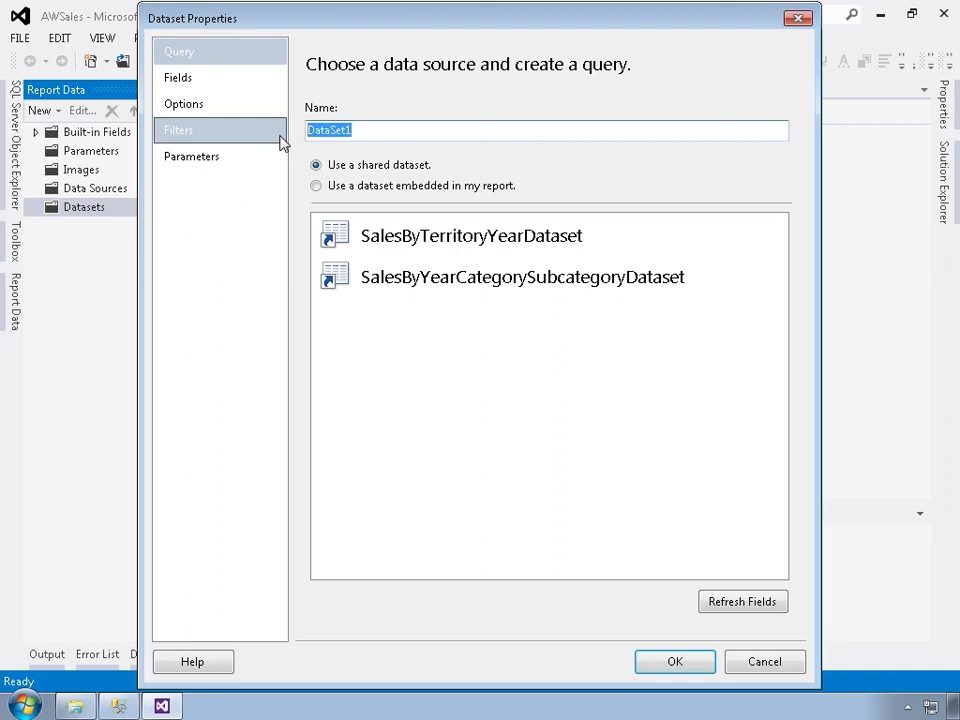
type("SalesByYear")
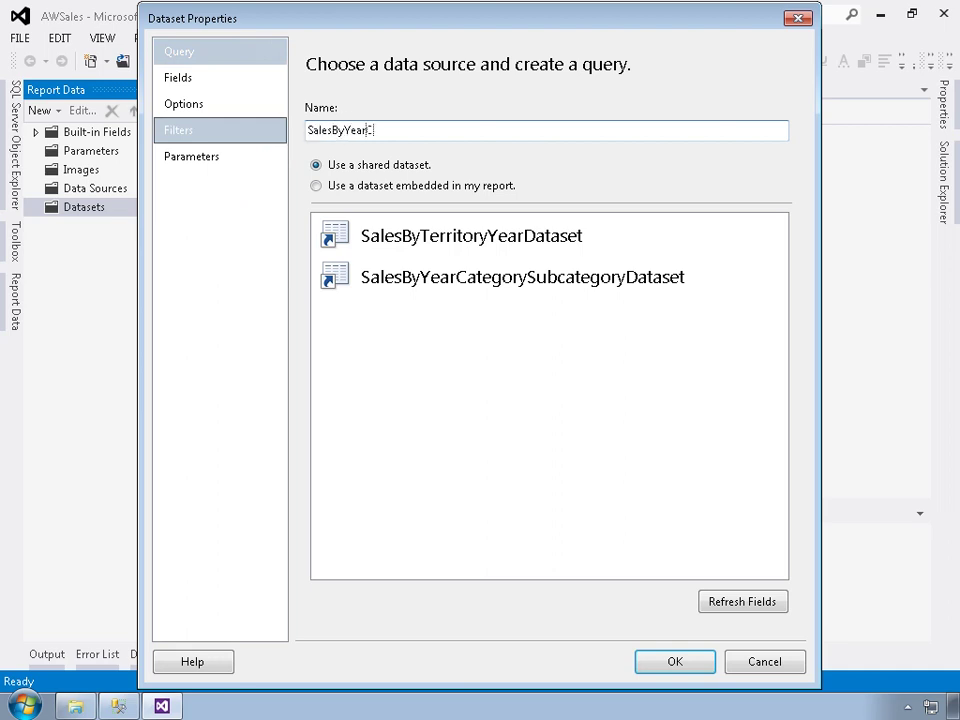
type("CategorySubcate")
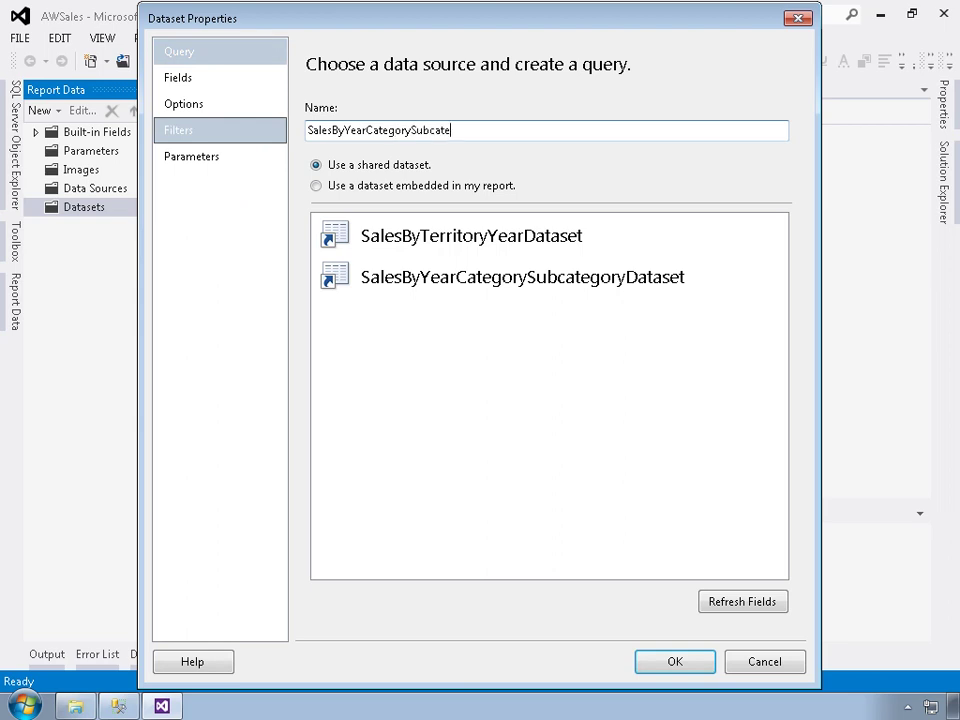
type("goryDataset")
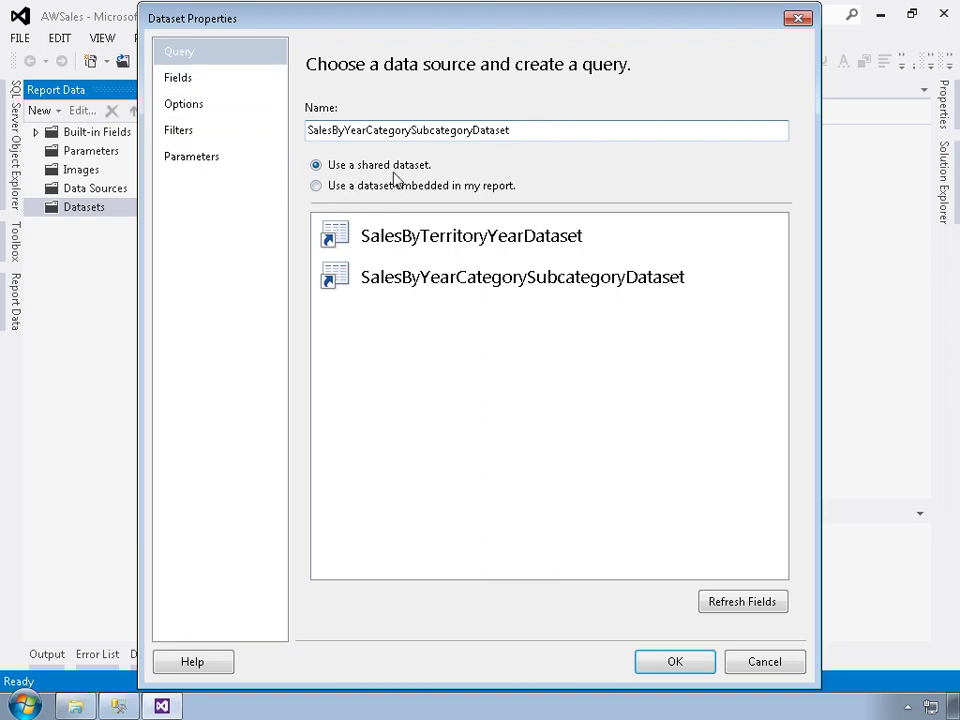
left_click(435, 276)
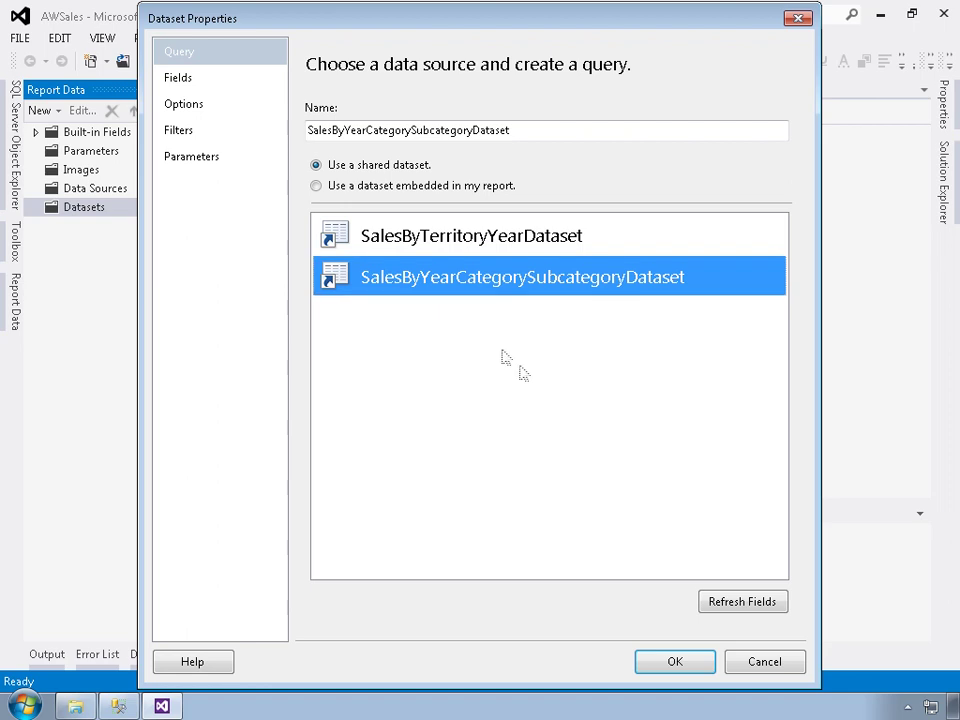
left_click(671, 661)
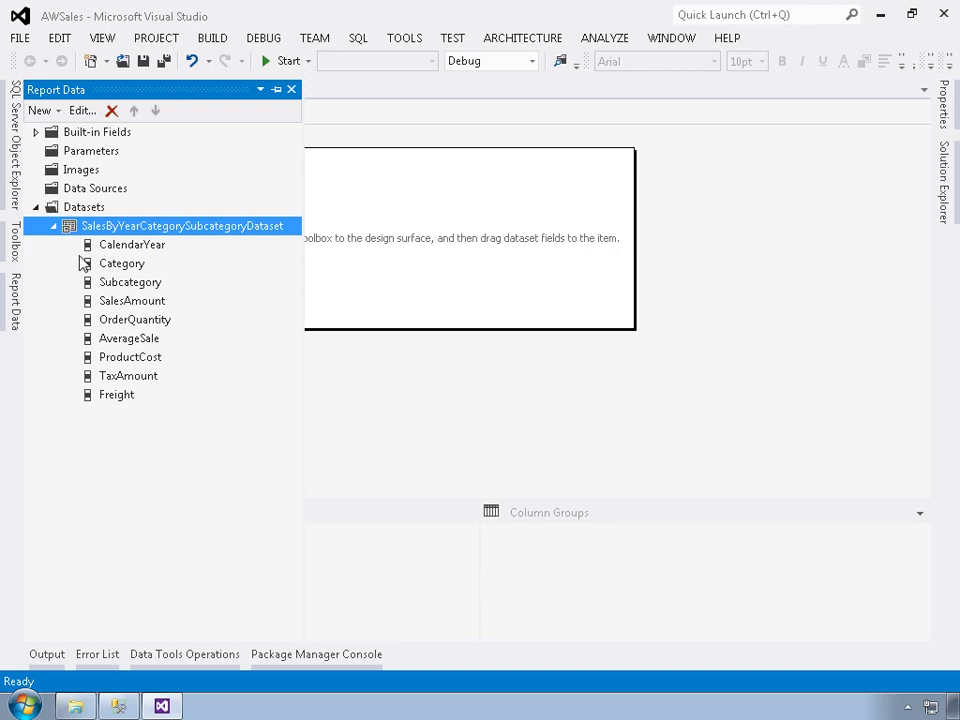
Insert a table at the report body's upper-left corner and fill its data cells with SalesAmount, OrderQuantity and AverageSale
left_click(18, 252)
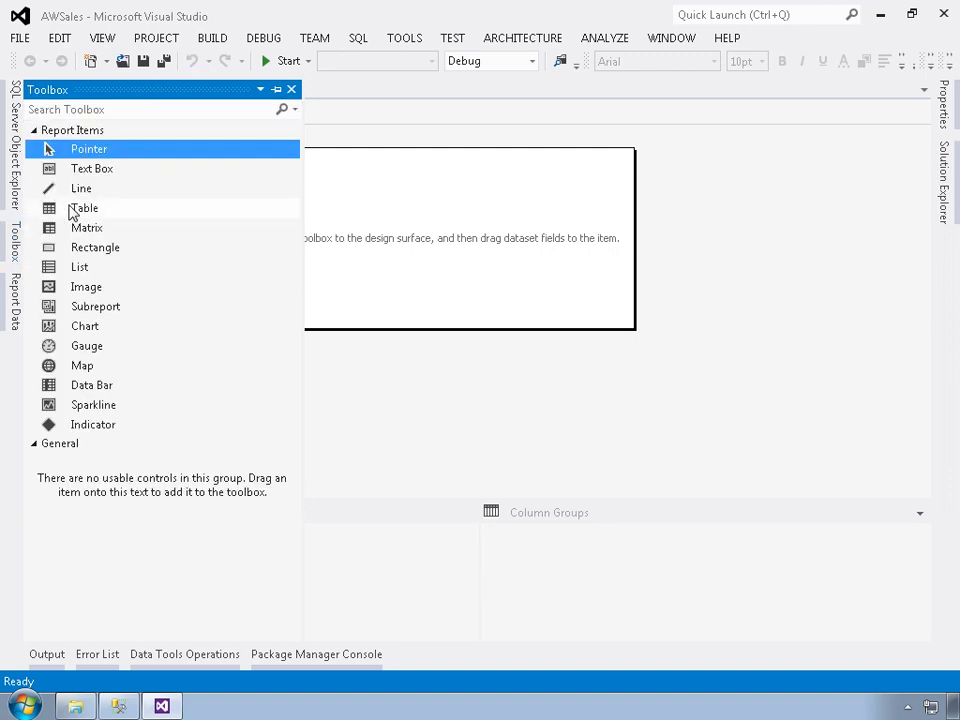
left_click_drag(95, 215, 85, 169)
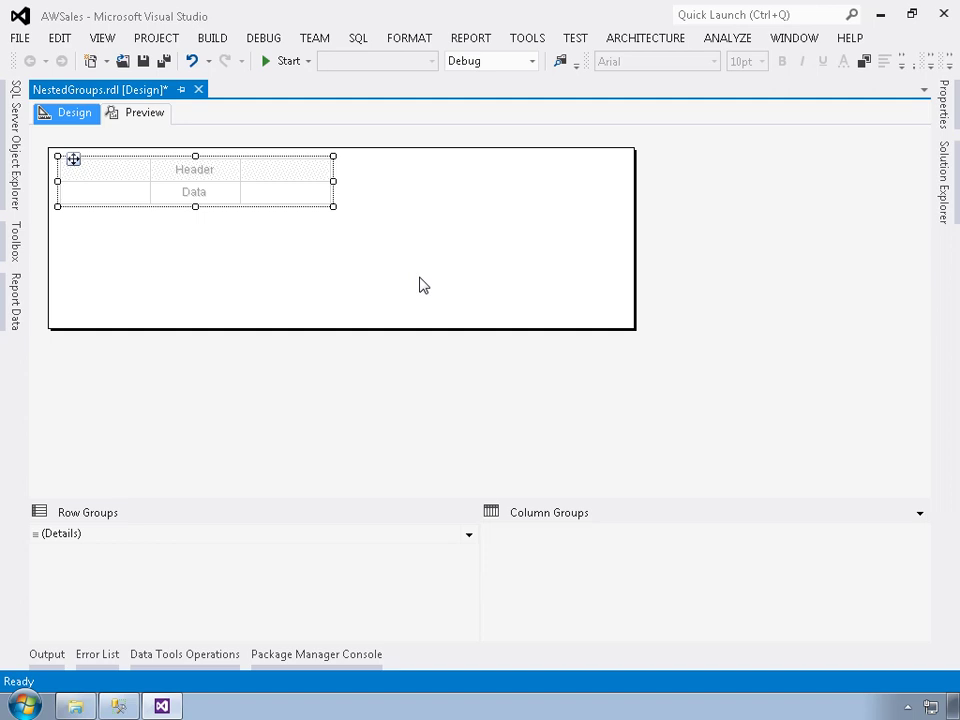
left_click(15, 315)
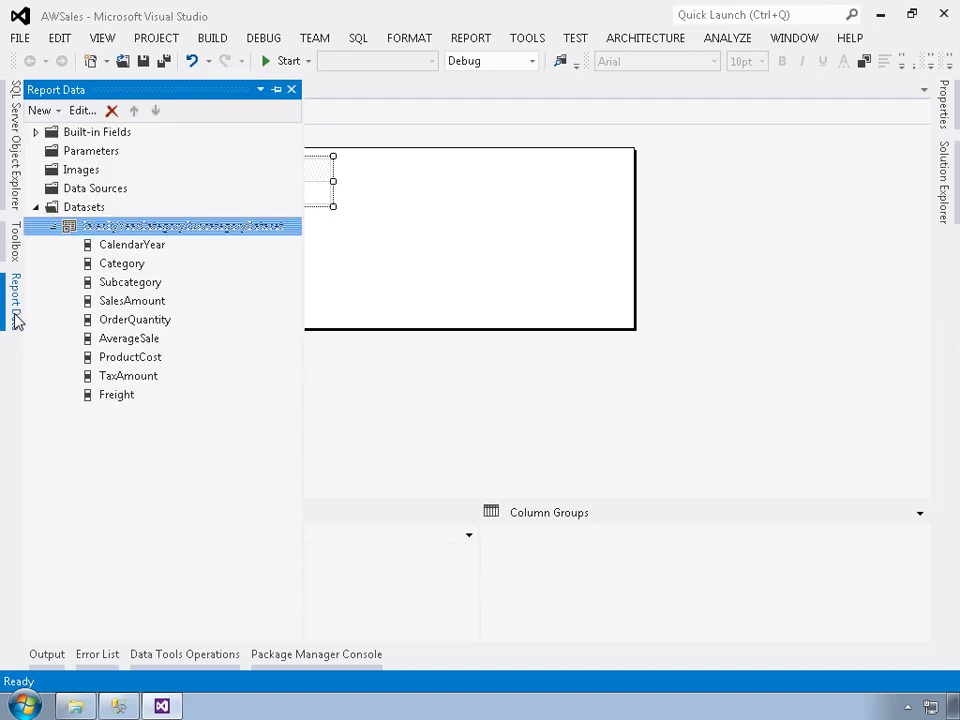
left_click(276, 90)
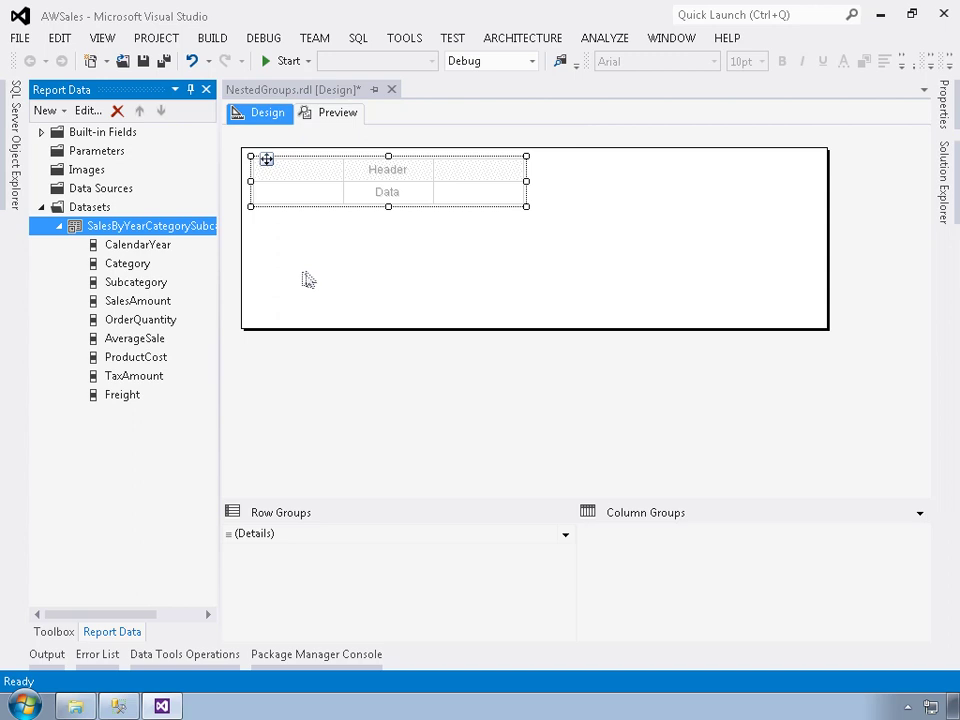
left_click_drag(165, 298, 297, 200)
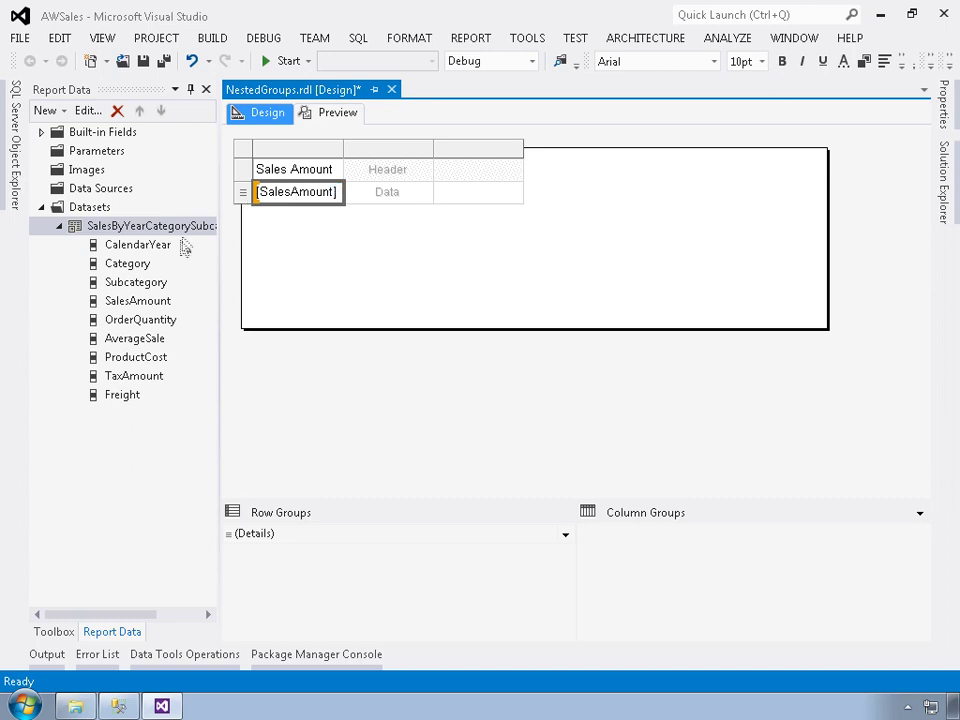
left_click_drag(152, 328, 384, 203)
left_click_drag(150, 338, 467, 208)
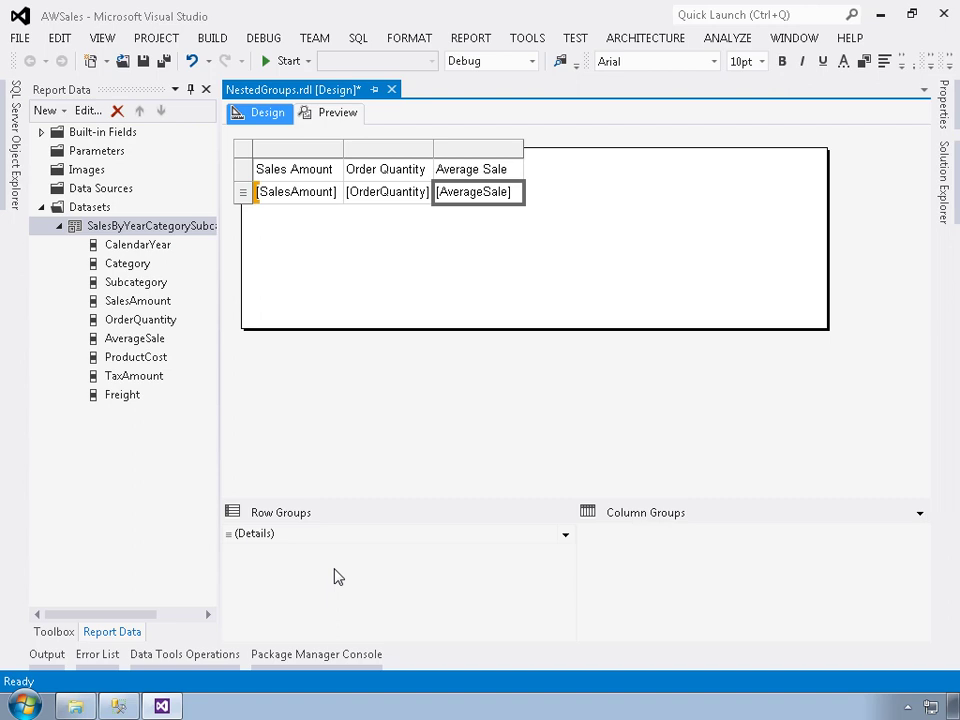
Add a parent row group by Subcategory to the table's detail row, without group header or footer
left_click(298, 199)
right_click(293, 202)
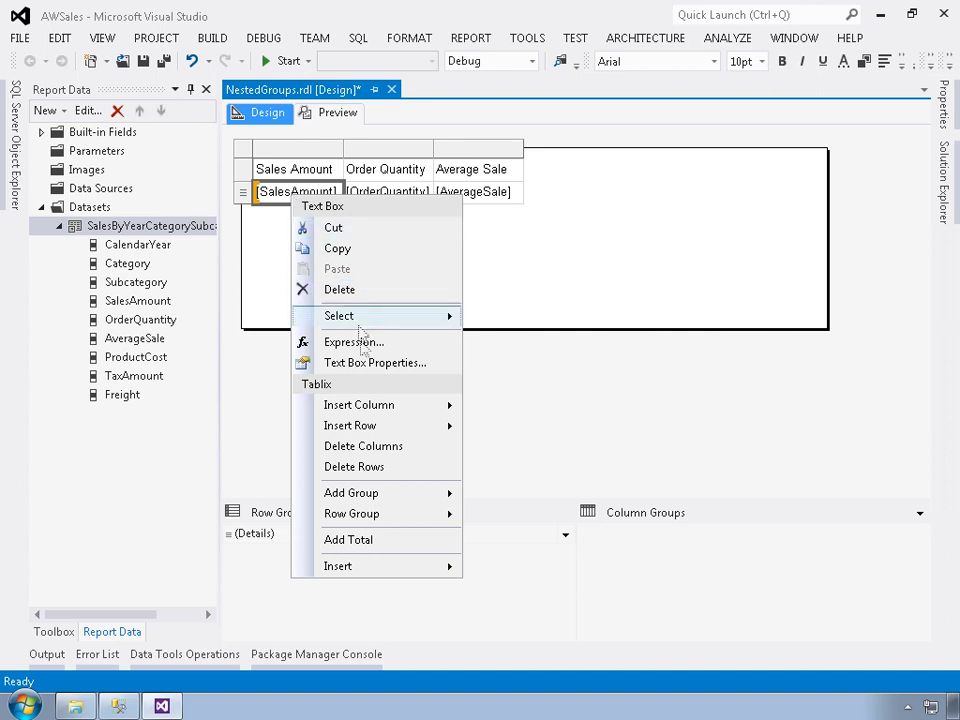
mouse_move(386, 498)
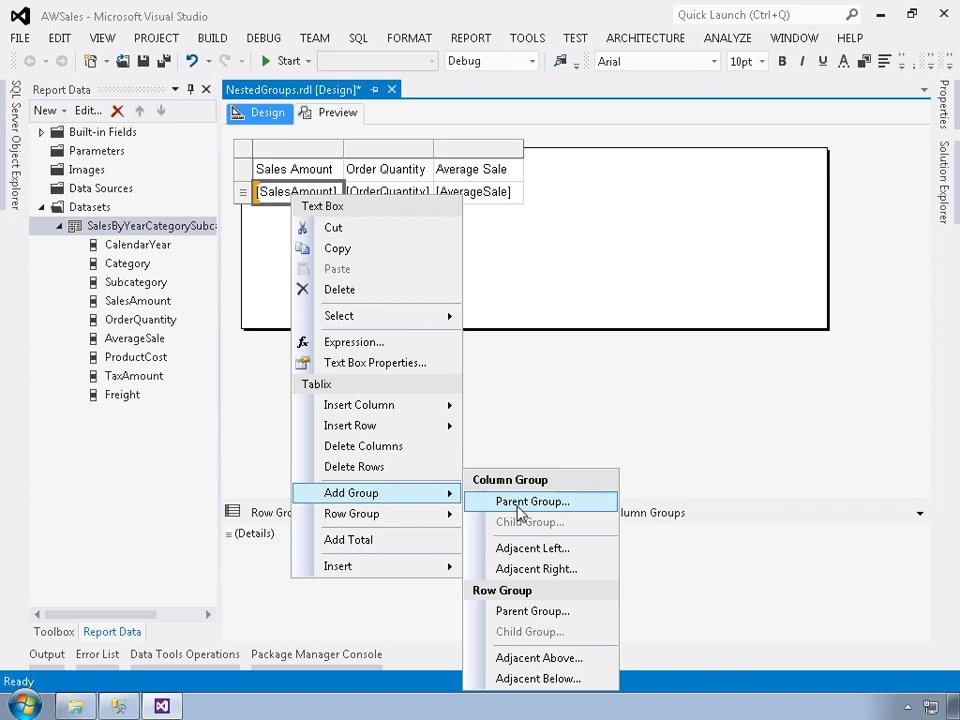
left_click(525, 619)
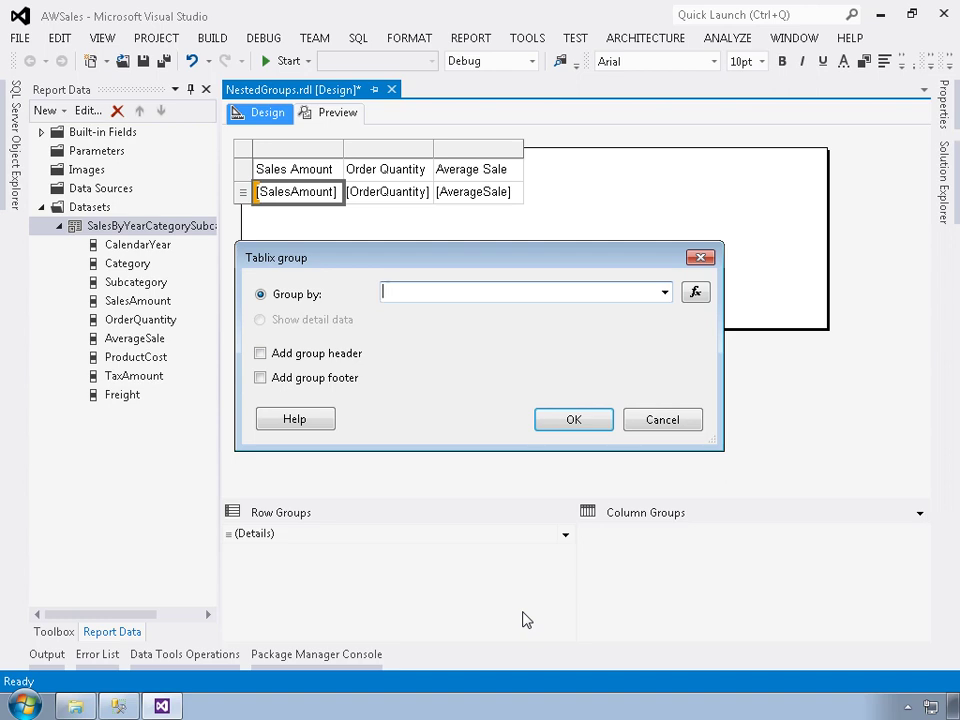
left_click(664, 292)
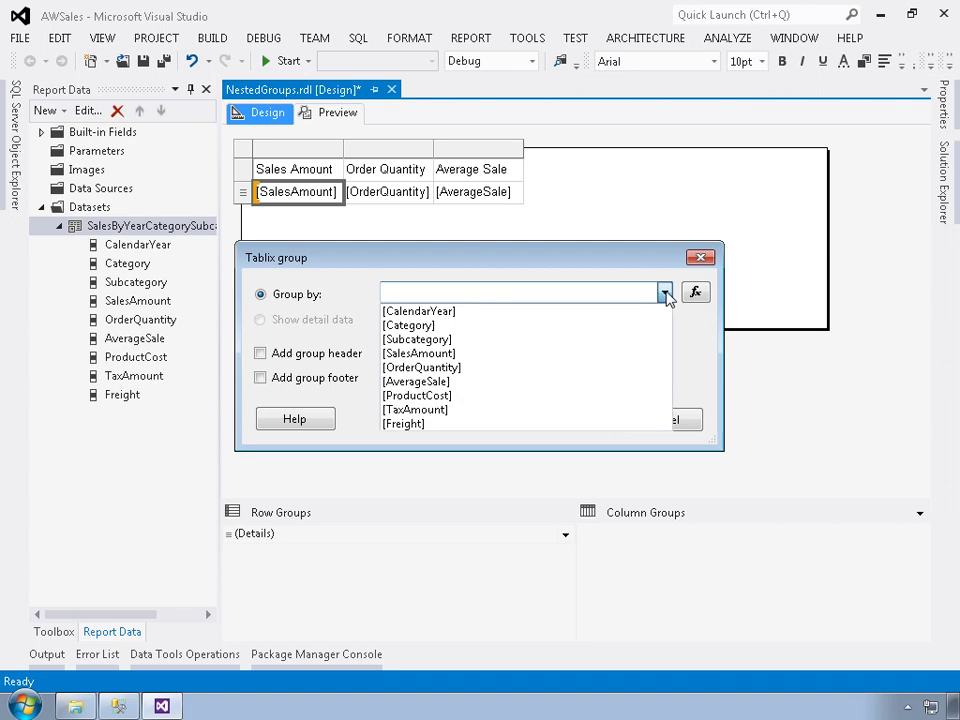
left_click(417, 339)
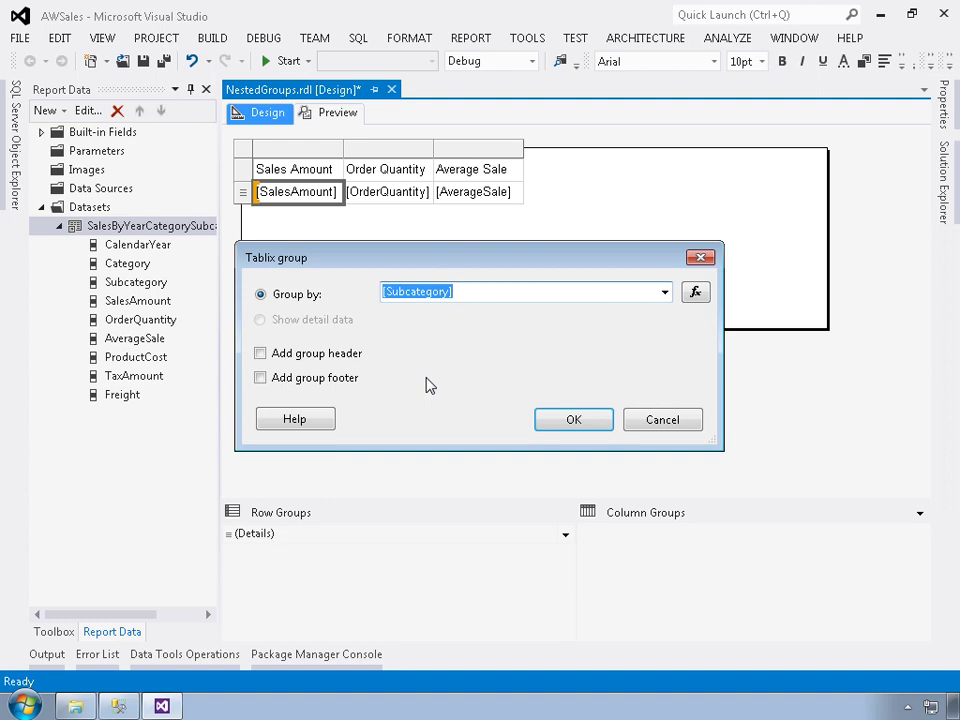
left_click(572, 421)
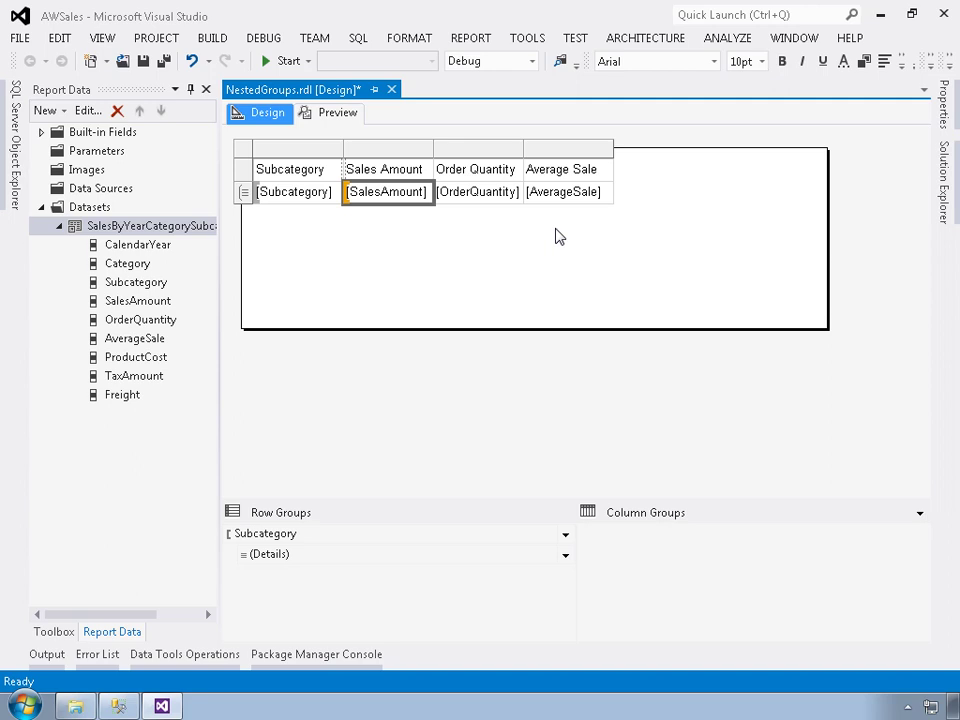
Add a parent row group by Category above the Subcategory group, without group header or footer
left_click(299, 199)
right_click(295, 202)
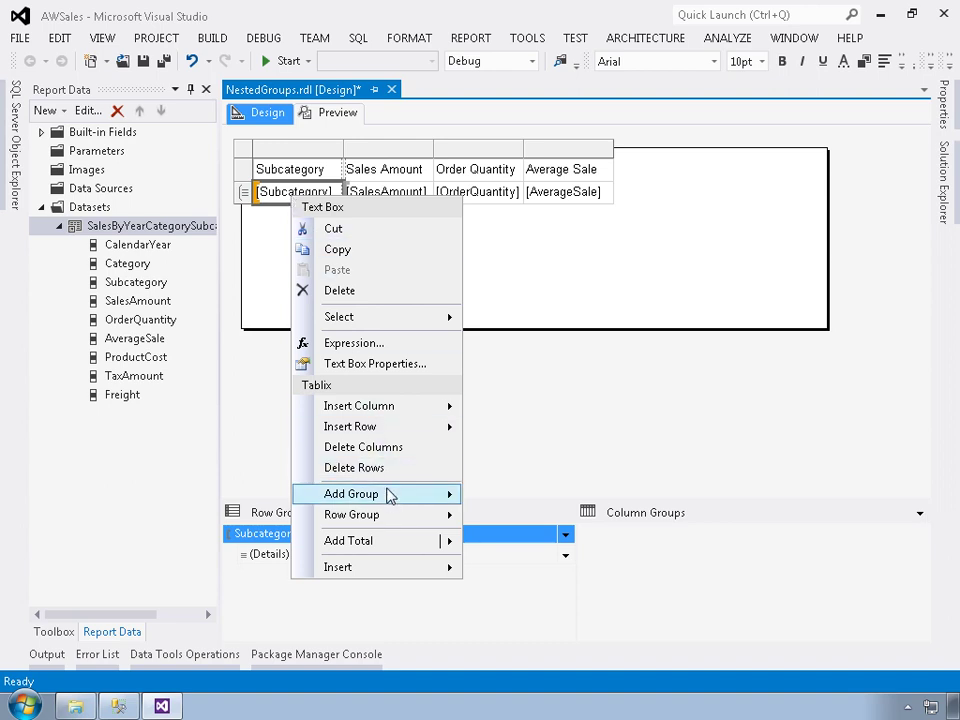
mouse_move(393, 503)
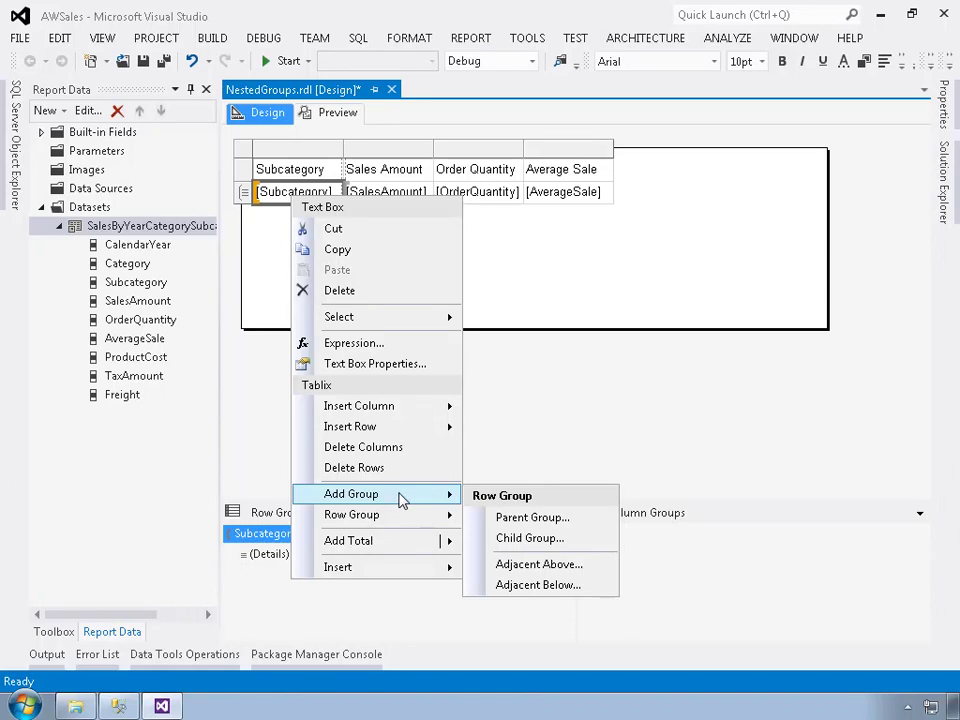
left_click(501, 518)
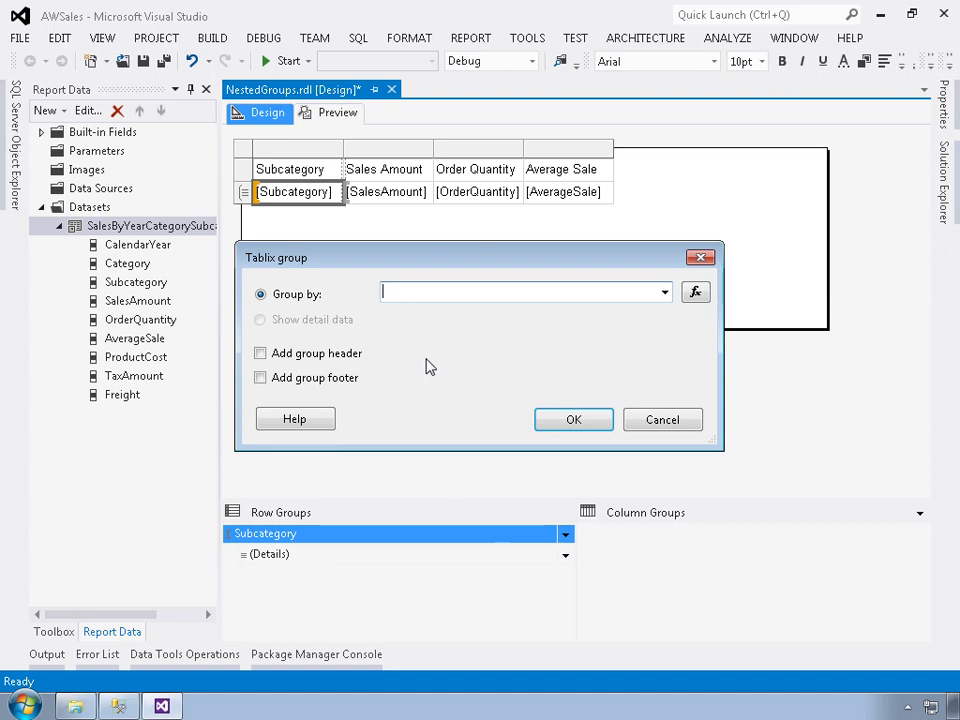
left_click(664, 292)
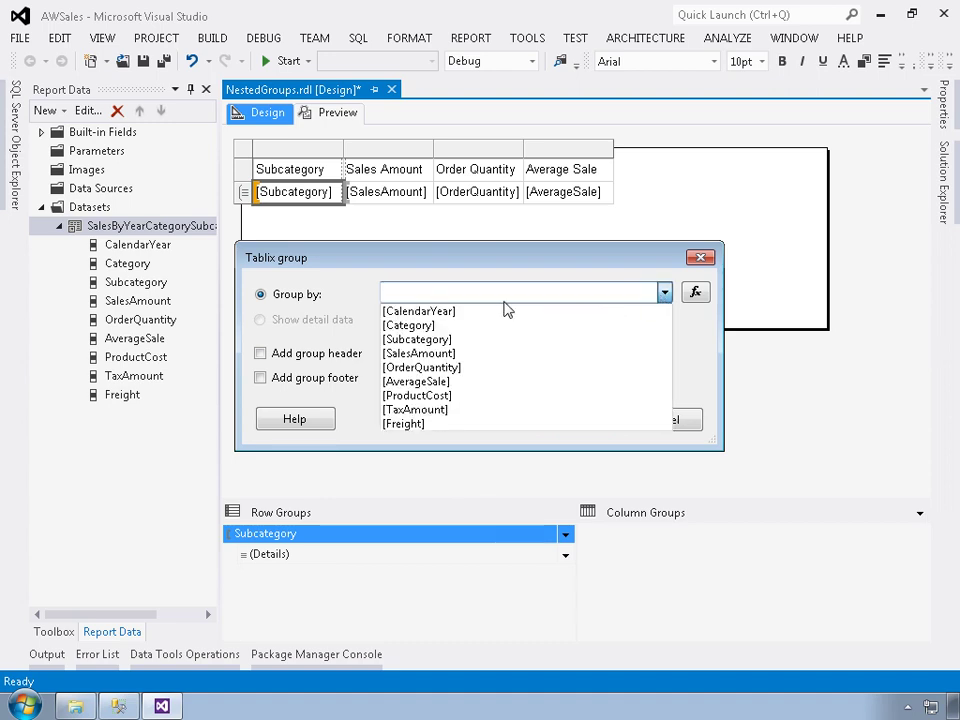
left_click(434, 327)
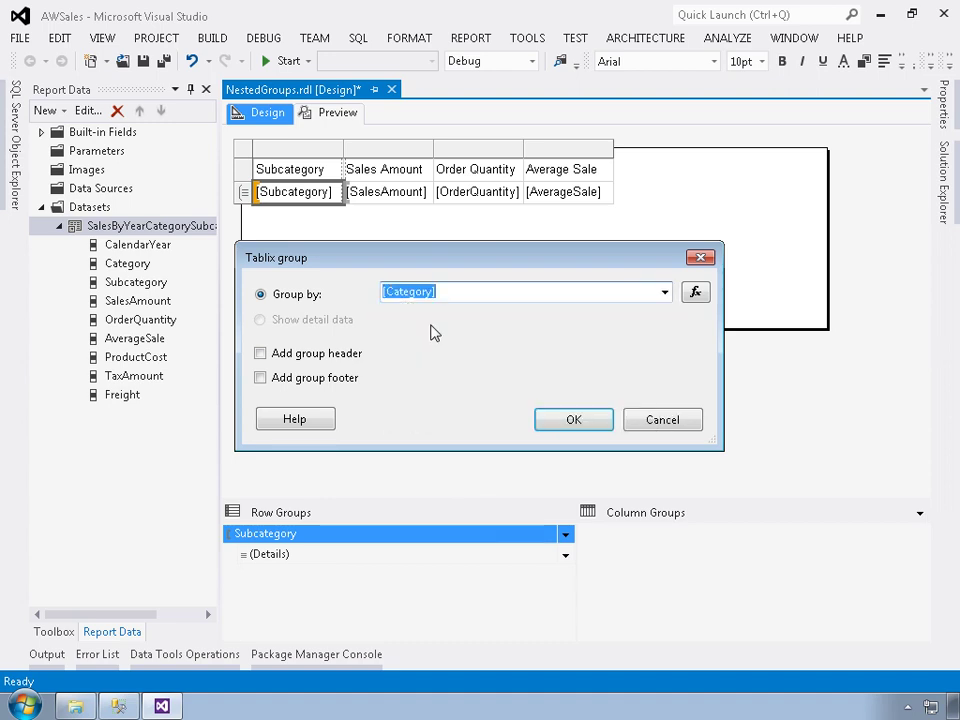
left_click(572, 421)
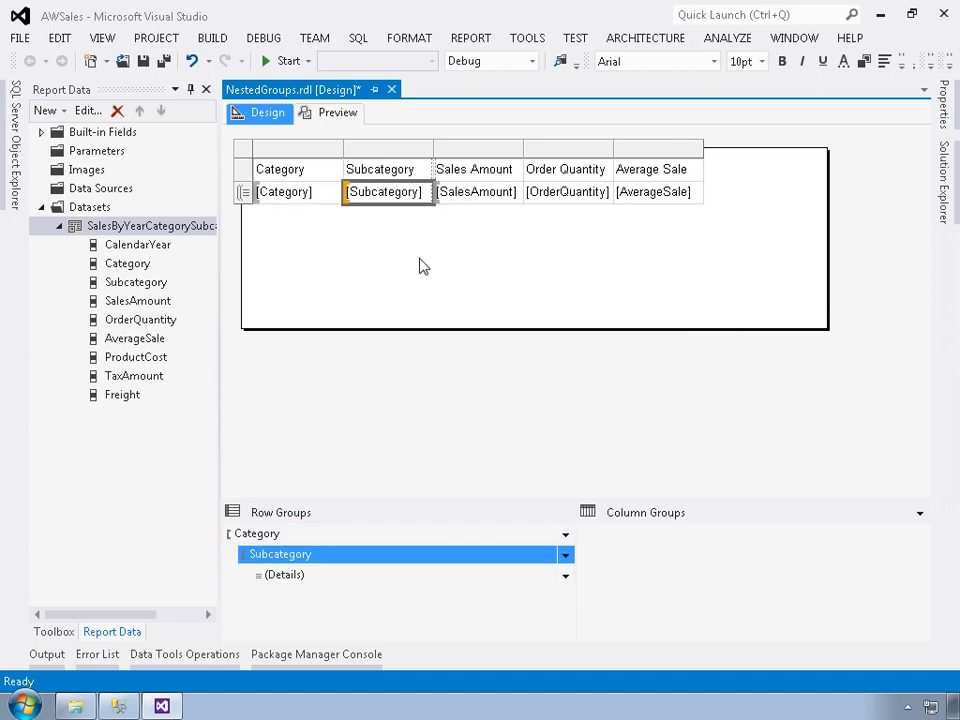
Add a parent row group by CalendarYear above the Category group, without group header or footer
left_click(288, 197)
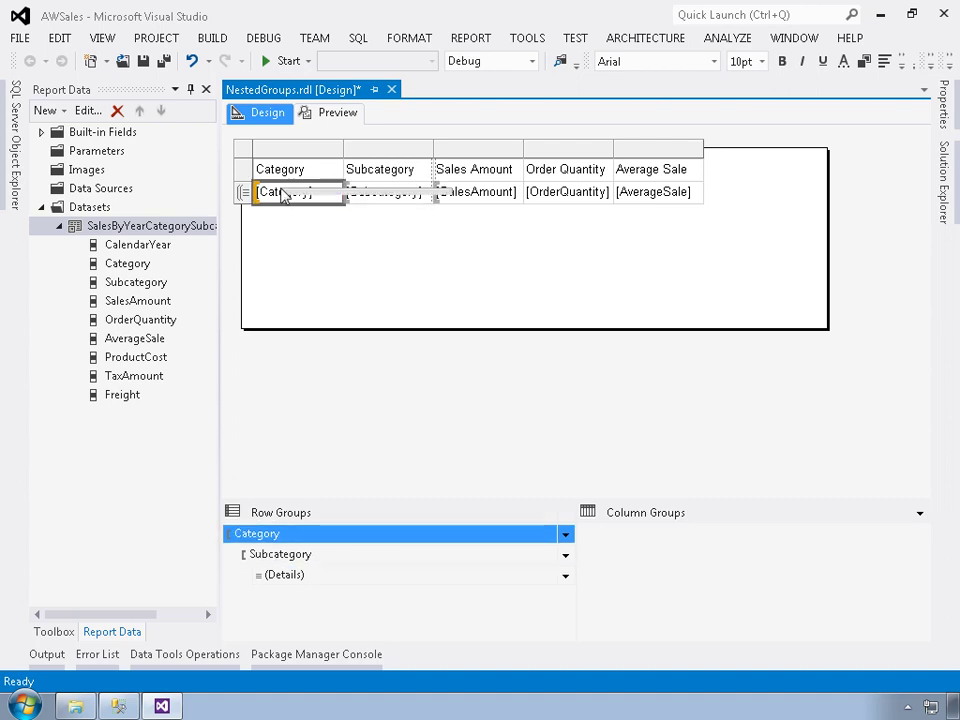
right_click(284, 197)
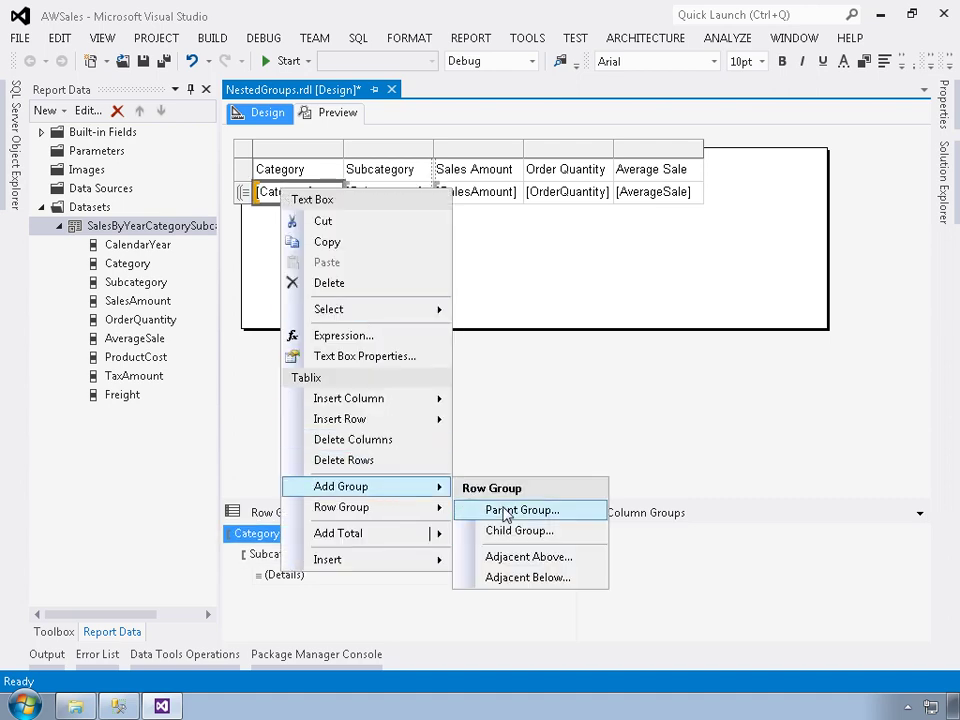
left_click(506, 512)
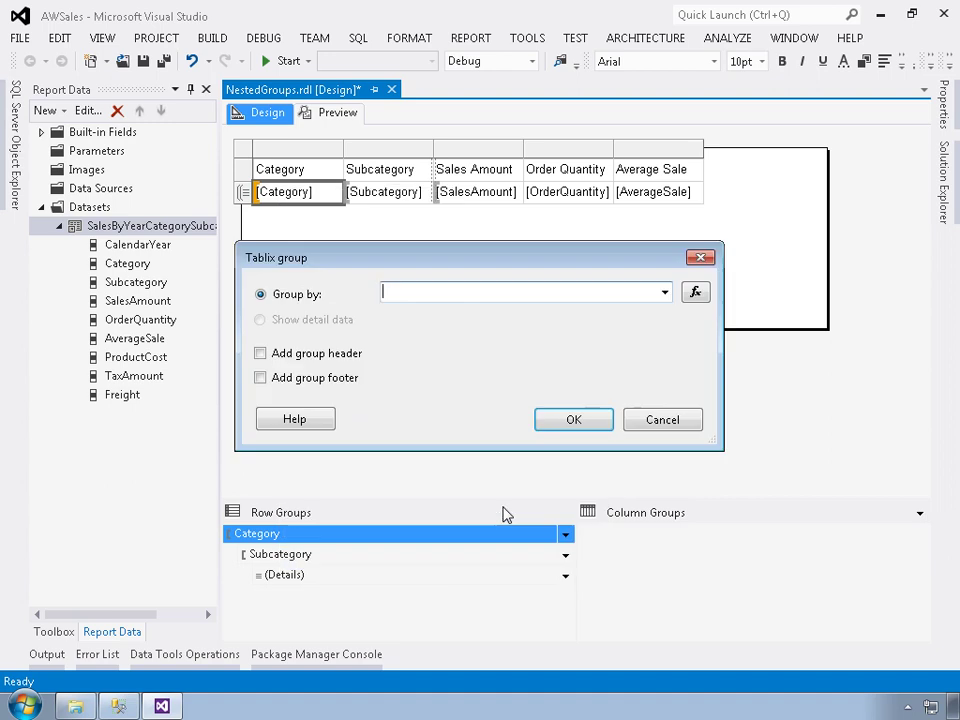
left_click(665, 292)
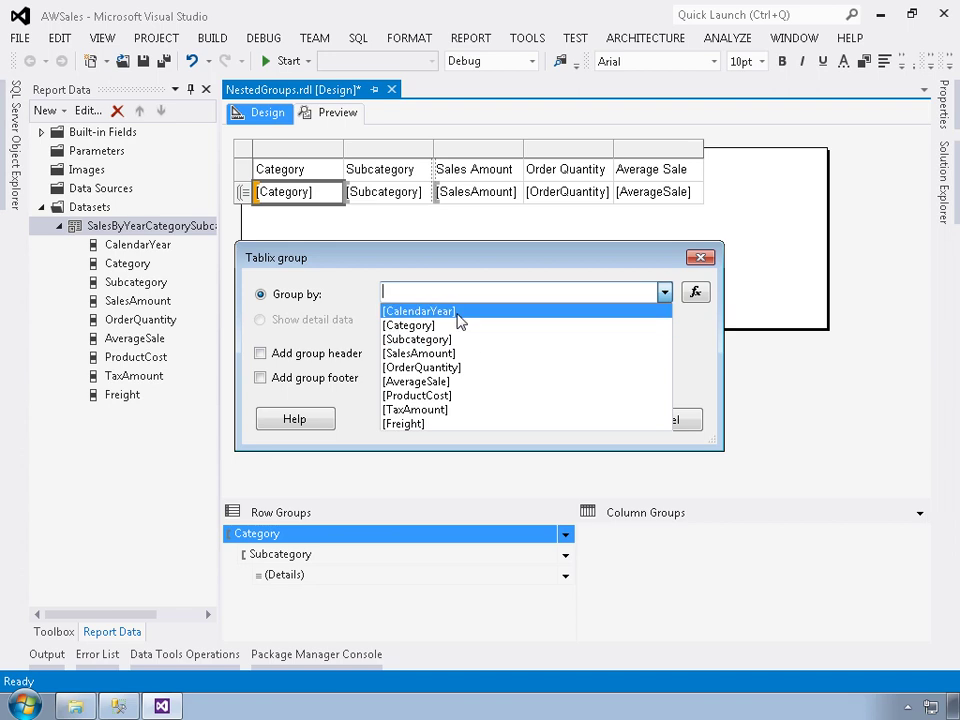
left_click(459, 314)
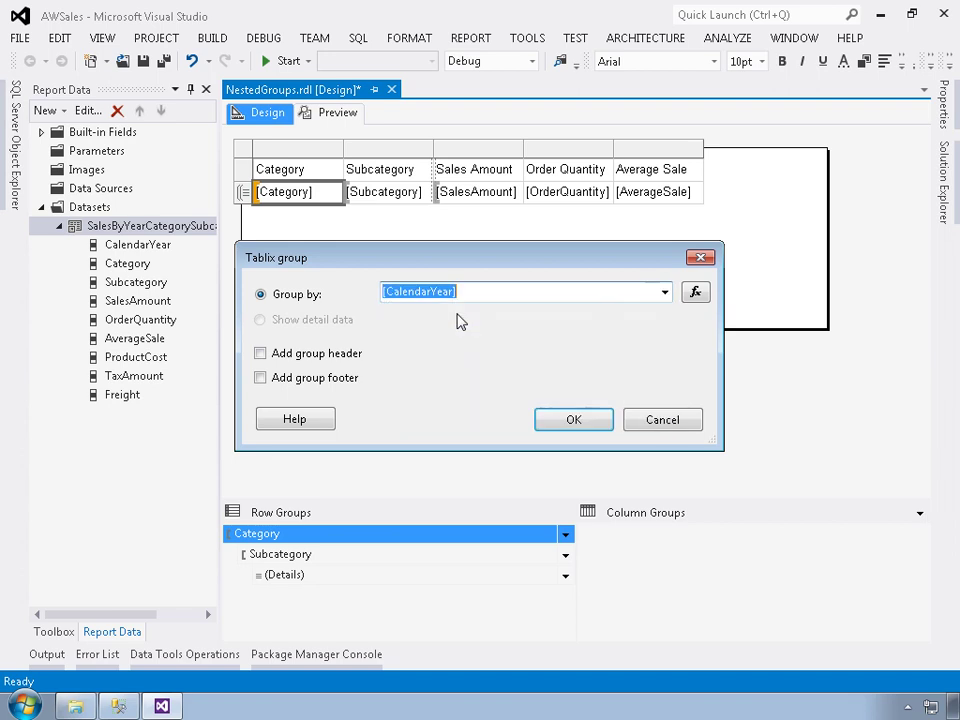
left_click(567, 424)
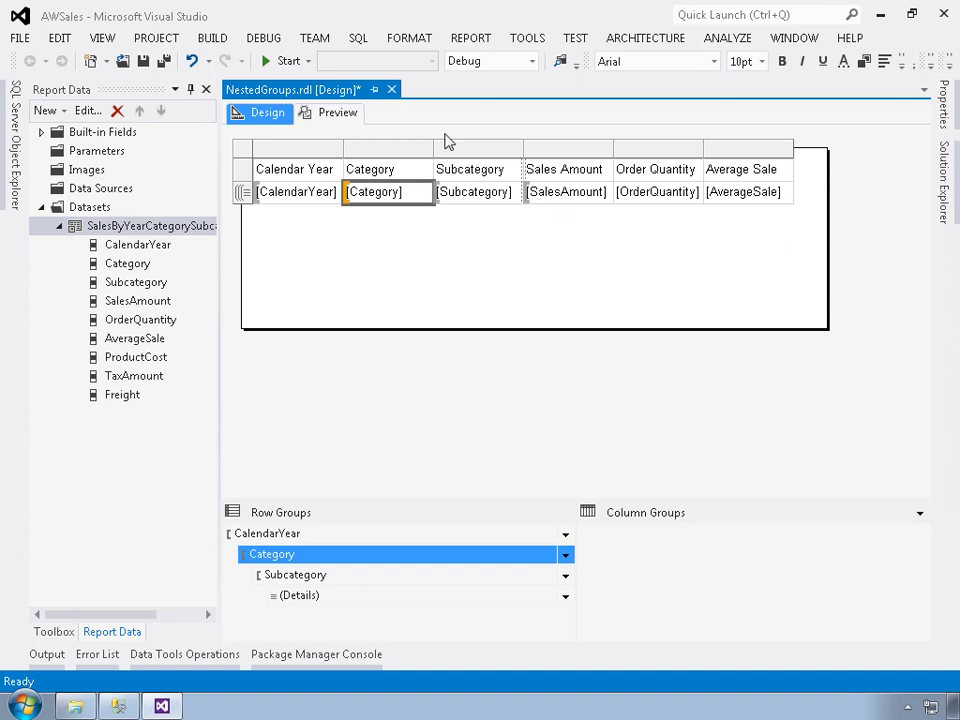
Preview the report and look through all its pages to check the year, category and subcategory grouping, returning to the first page
left_click(338, 113)
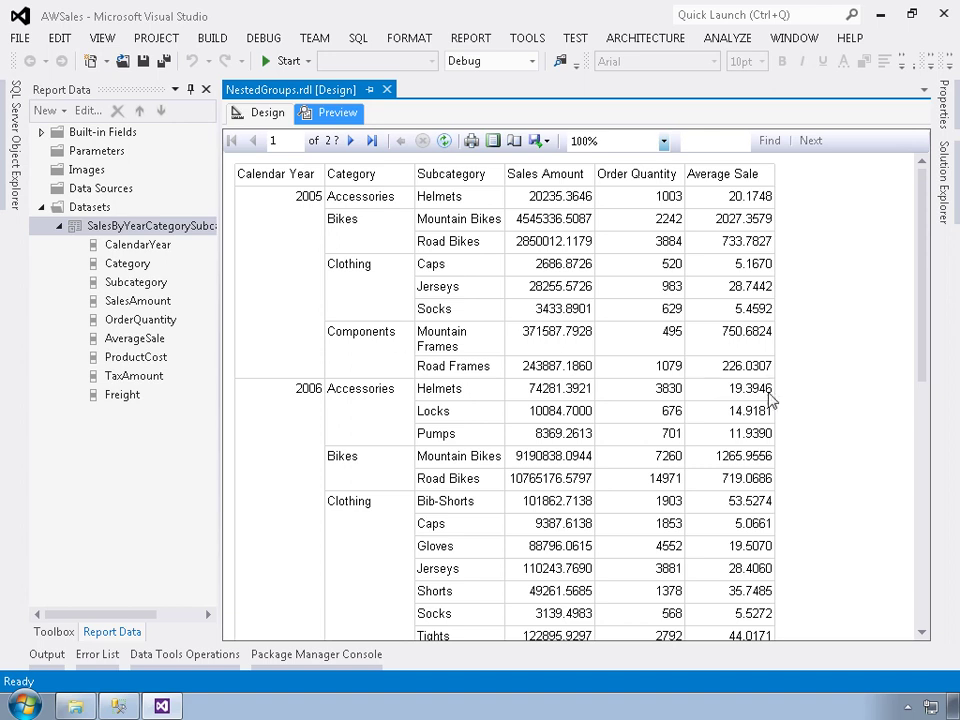
scroll(760, 395, "down", 2)
scroll(789, 398, "down", 10)
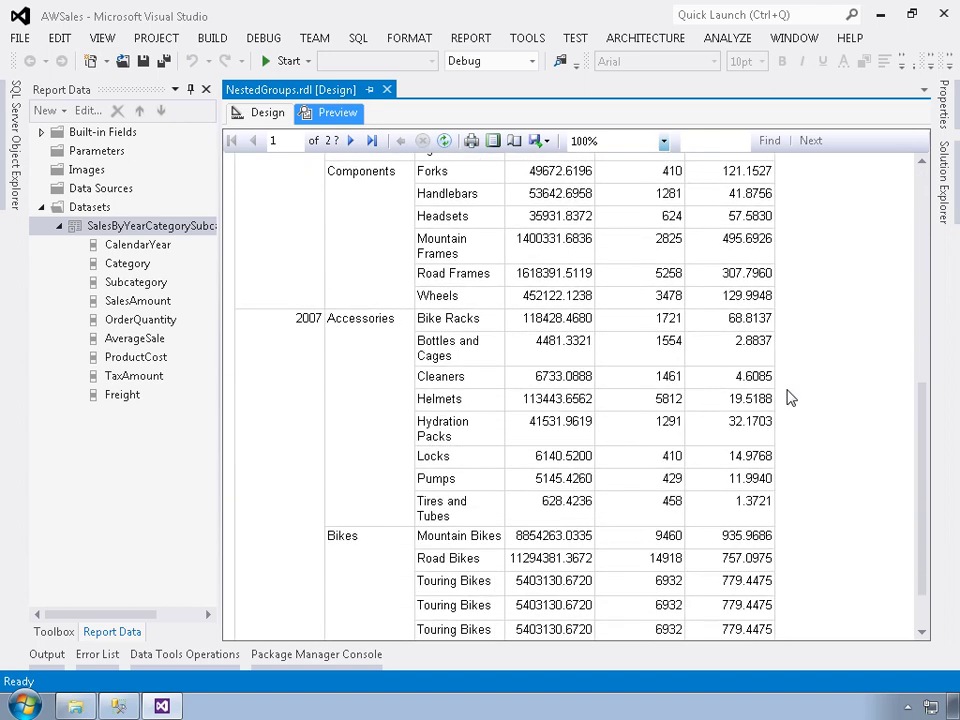
scroll(790, 398, "down", 10)
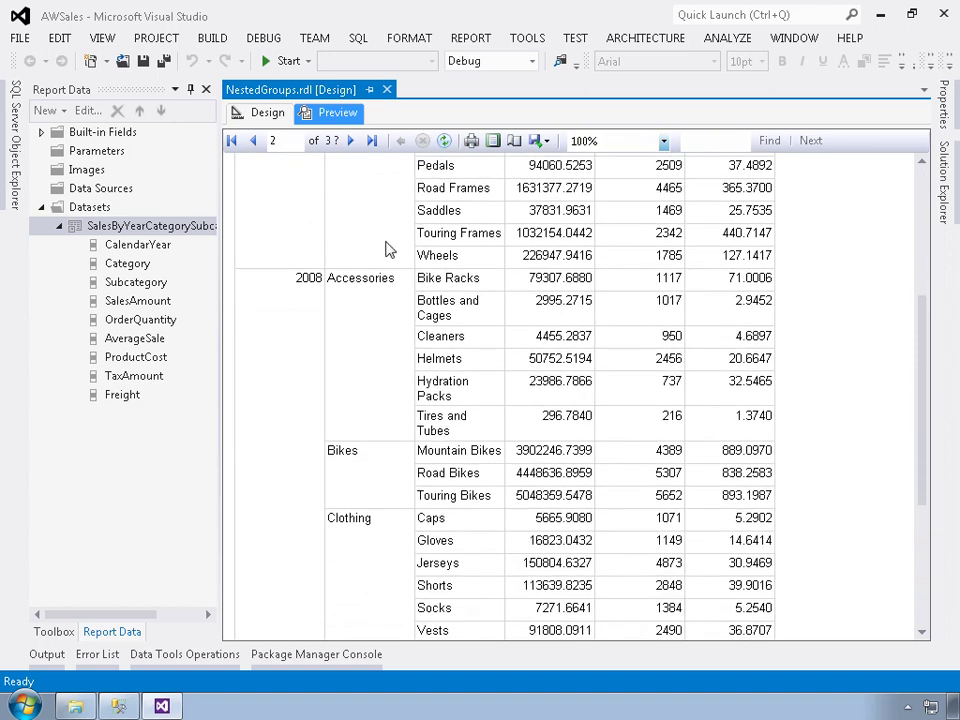
scroll(377, 236, "down", 5)
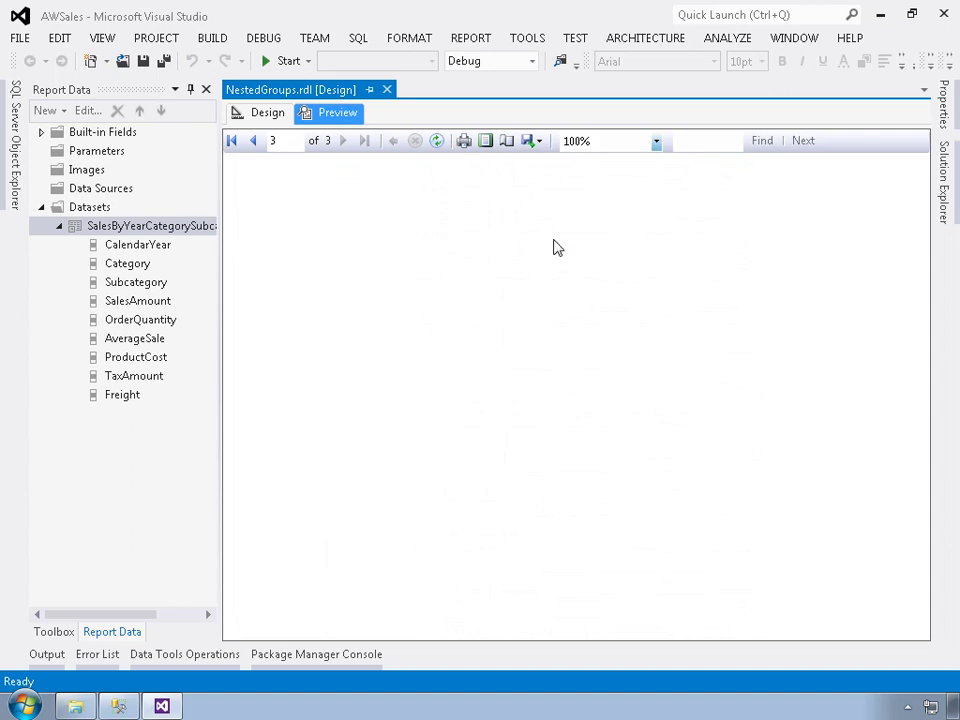
left_click(233, 141)
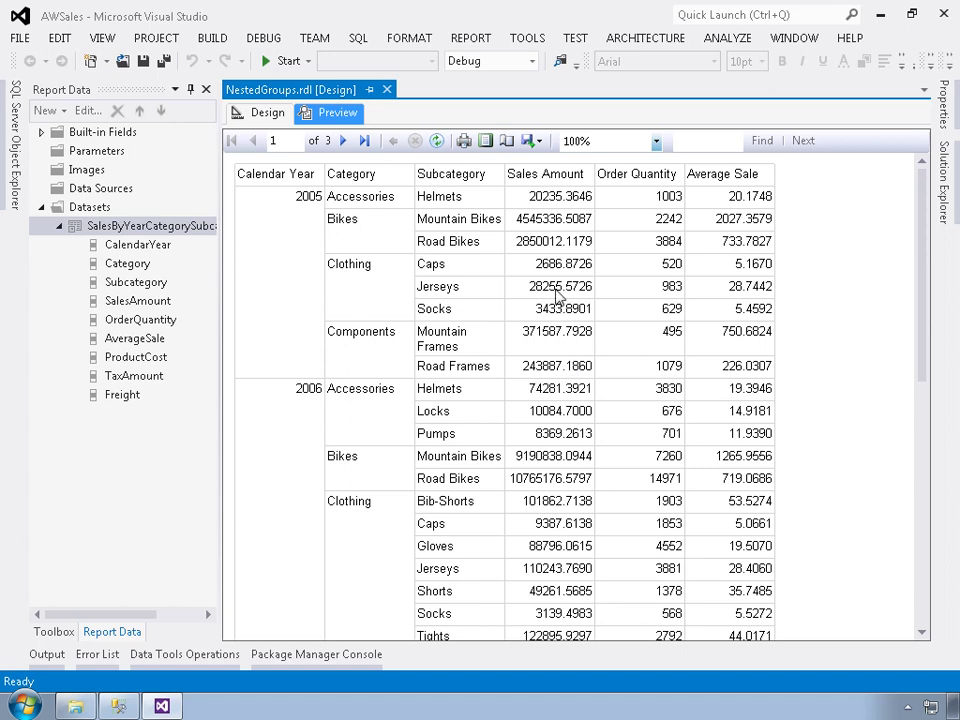
Return to the report design, widen the table's Subcategory column to fit longer names on one line, and auto-hide the Report Data pane
left_click(252, 114)
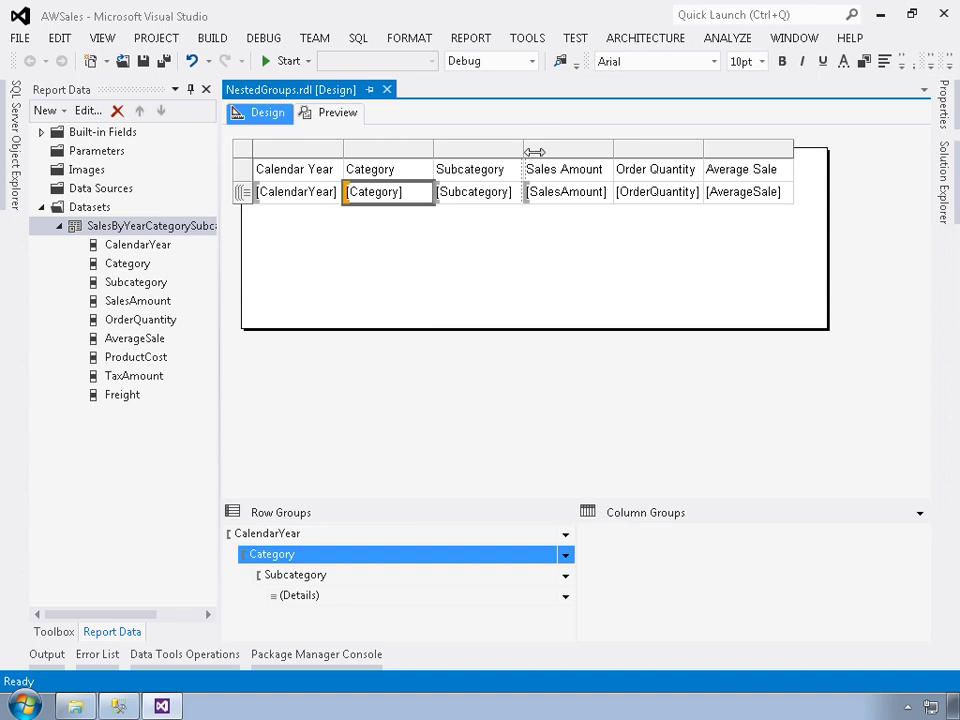
left_click_drag(535, 151, 599, 151)
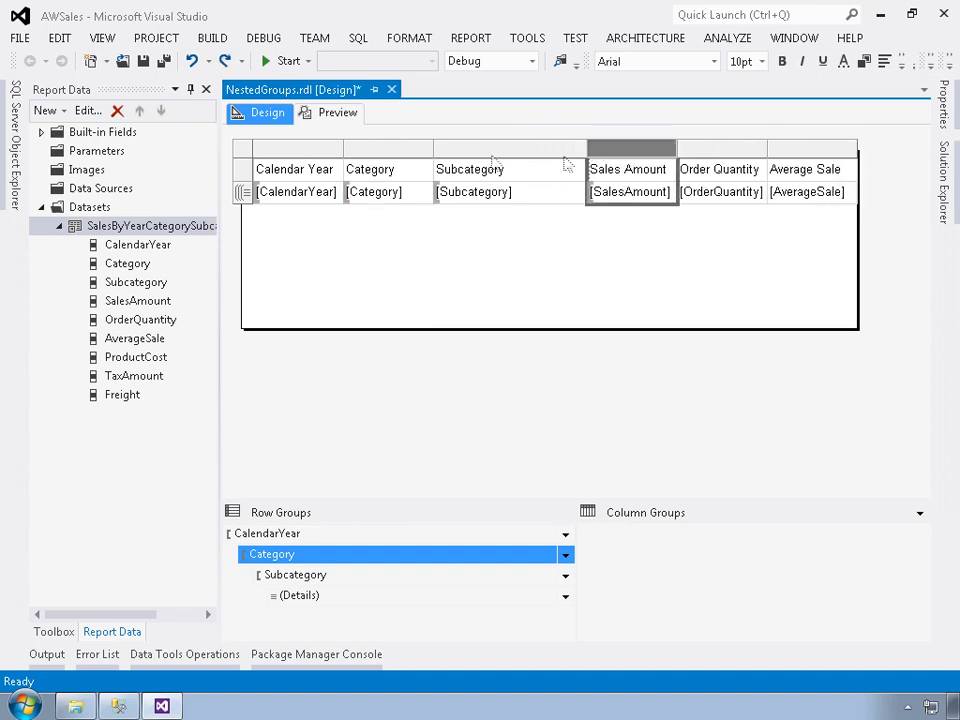
left_click(190, 89)
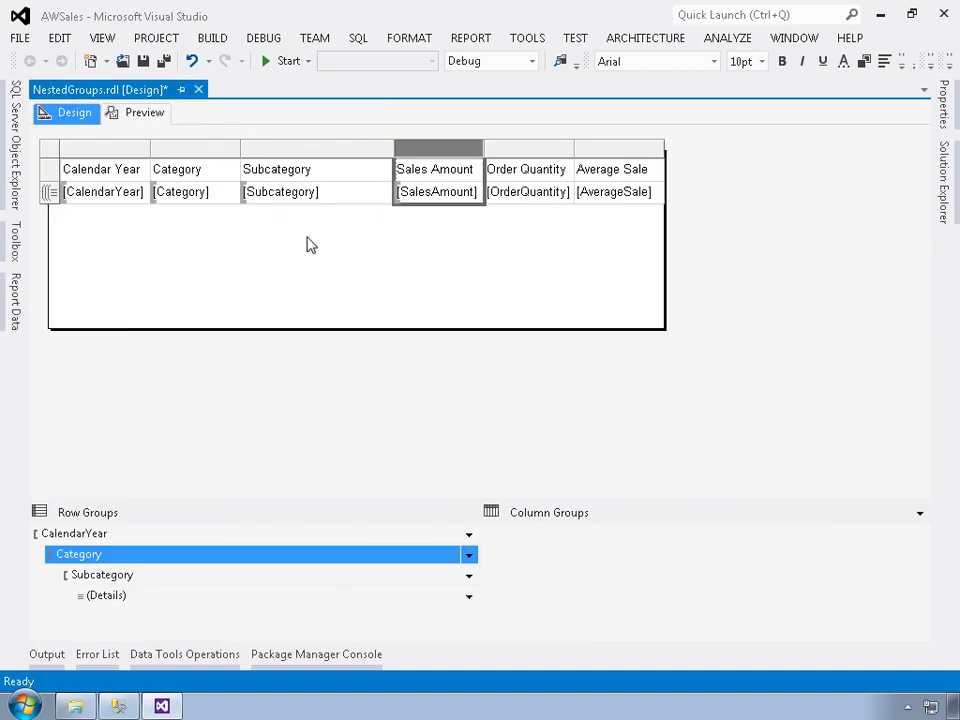
Preview the report again, check across its pages how the subcategory names fit the widened column, and return to the design
left_click(143, 116)
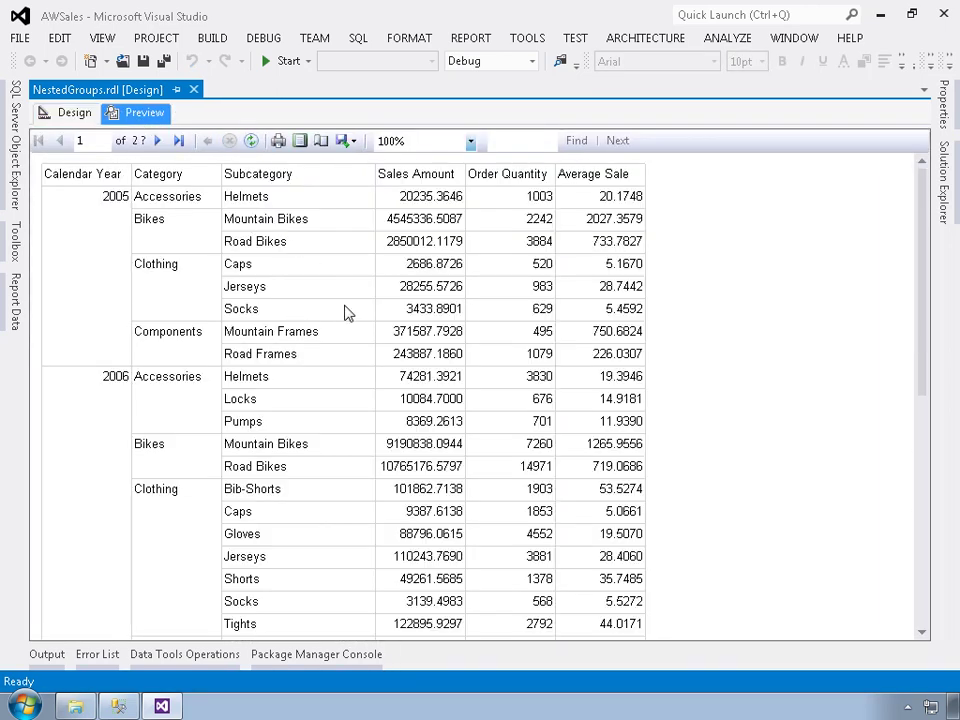
scroll(346, 313, "down", 6)
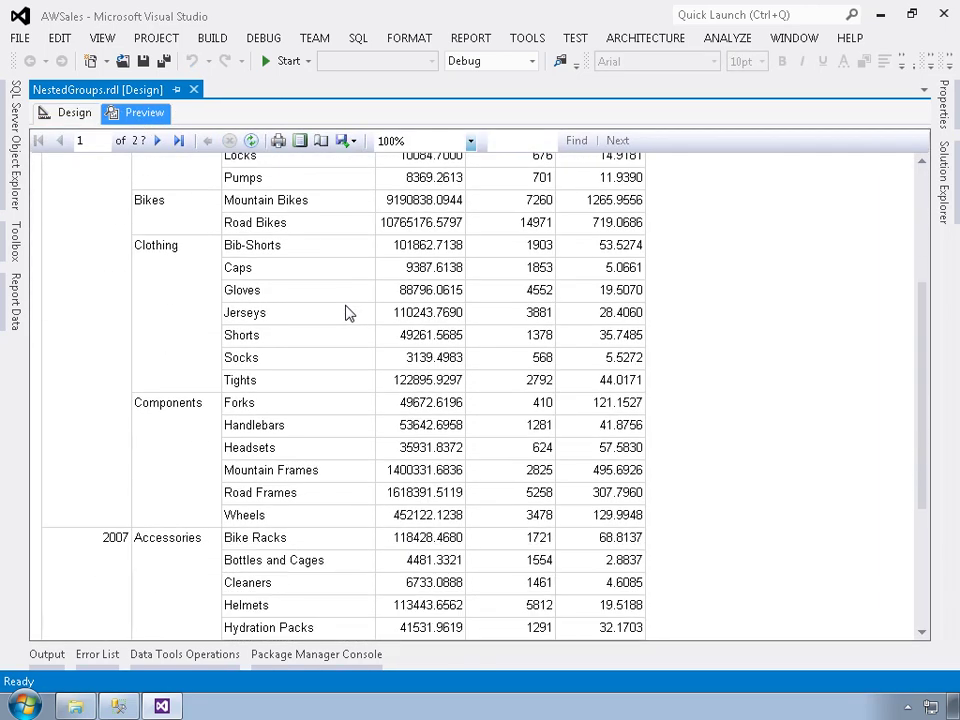
scroll(346, 313, "down", 15)
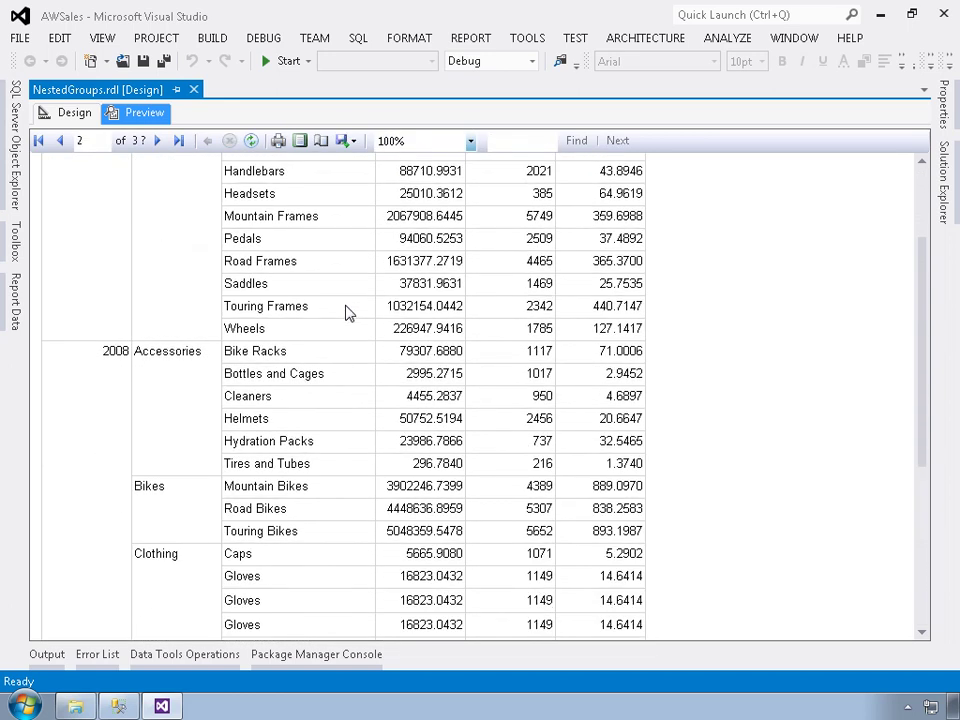
scroll(346, 313, "down", 8)
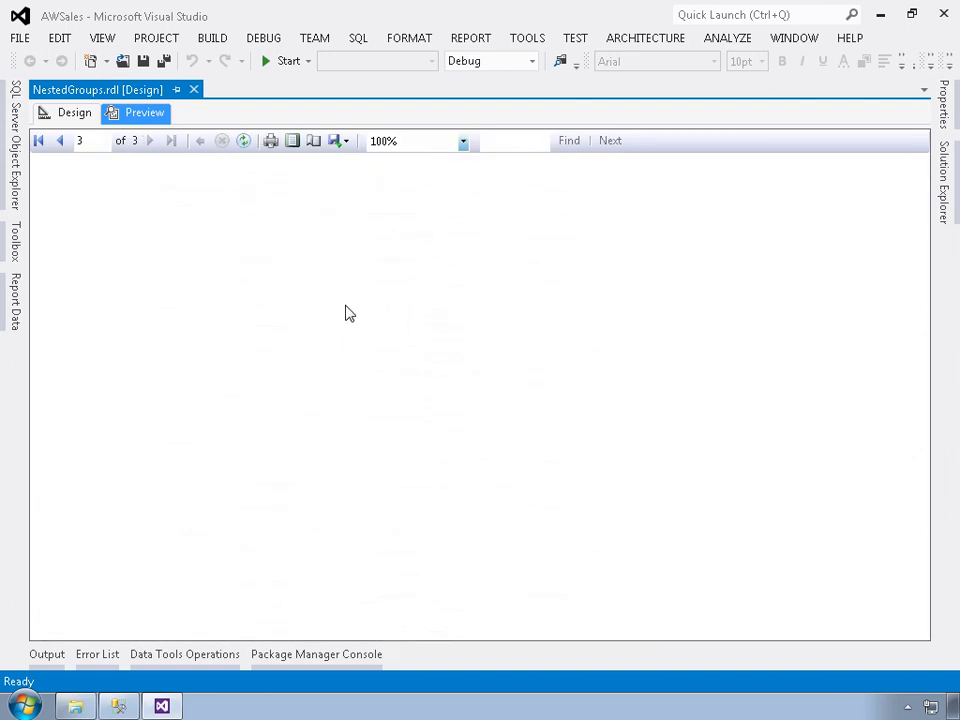
left_click(38, 141)
left_click(62, 113)
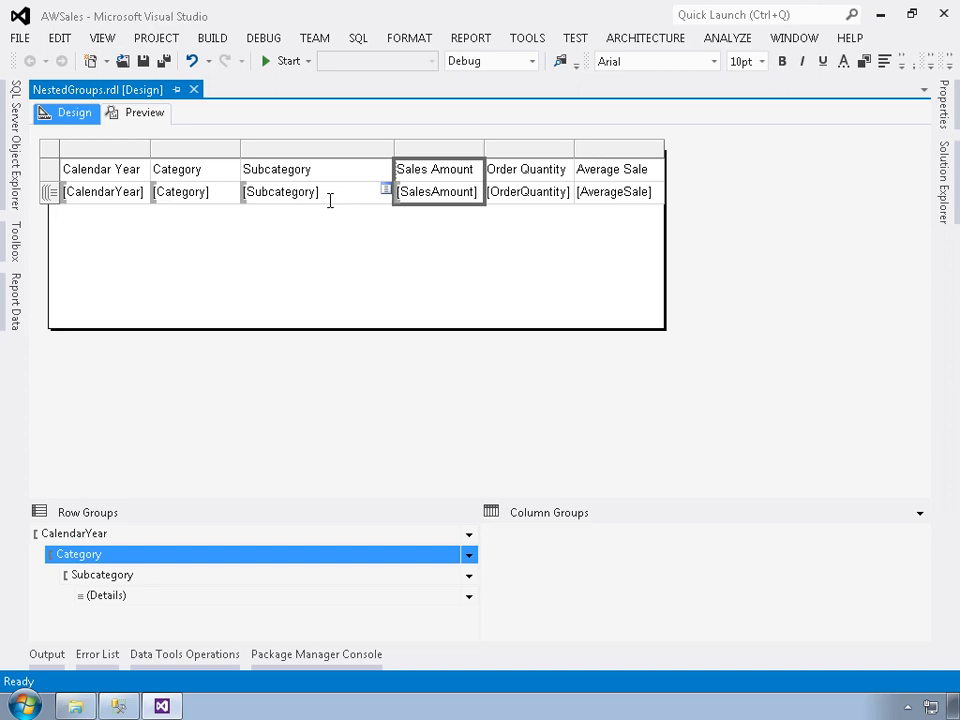
Add a total row after the Subcategory group
left_click(330, 200)
right_click(323, 199)
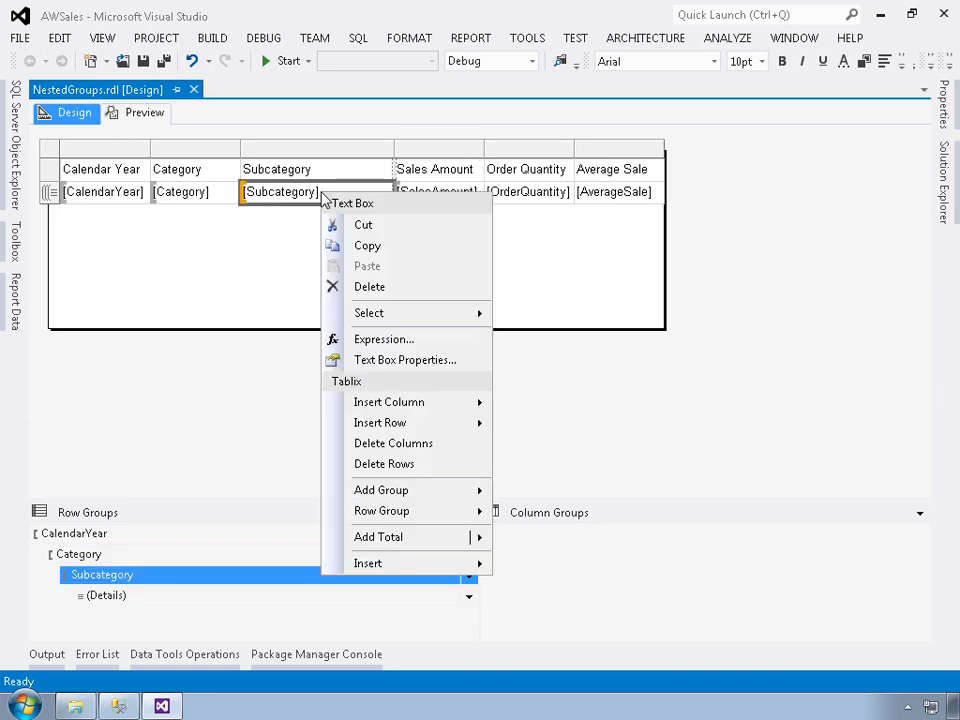
mouse_move(414, 540)
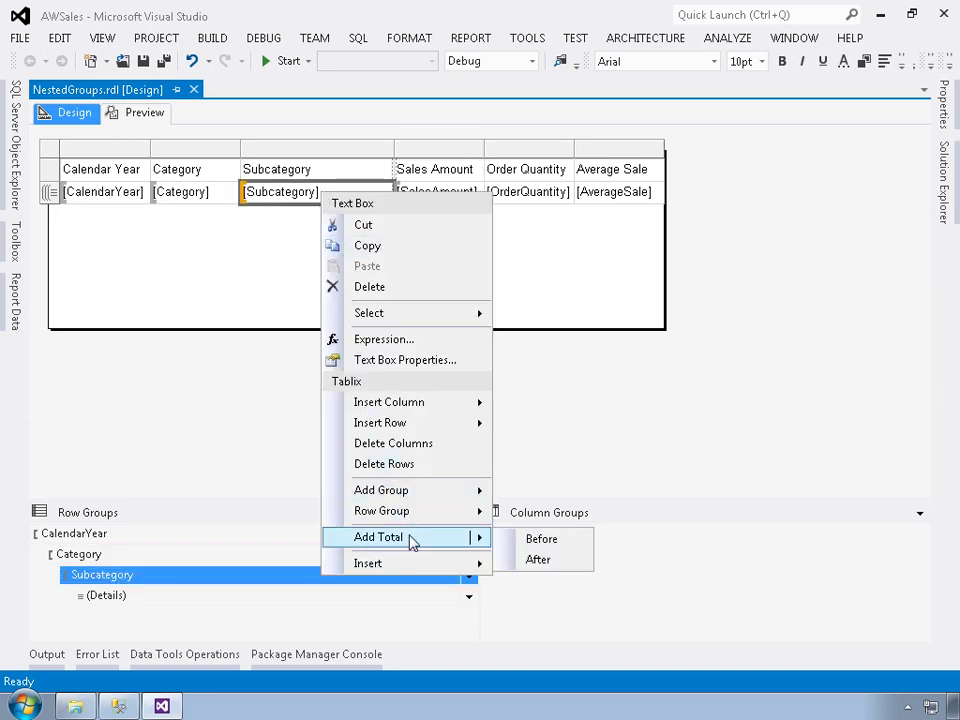
left_click(536, 562)
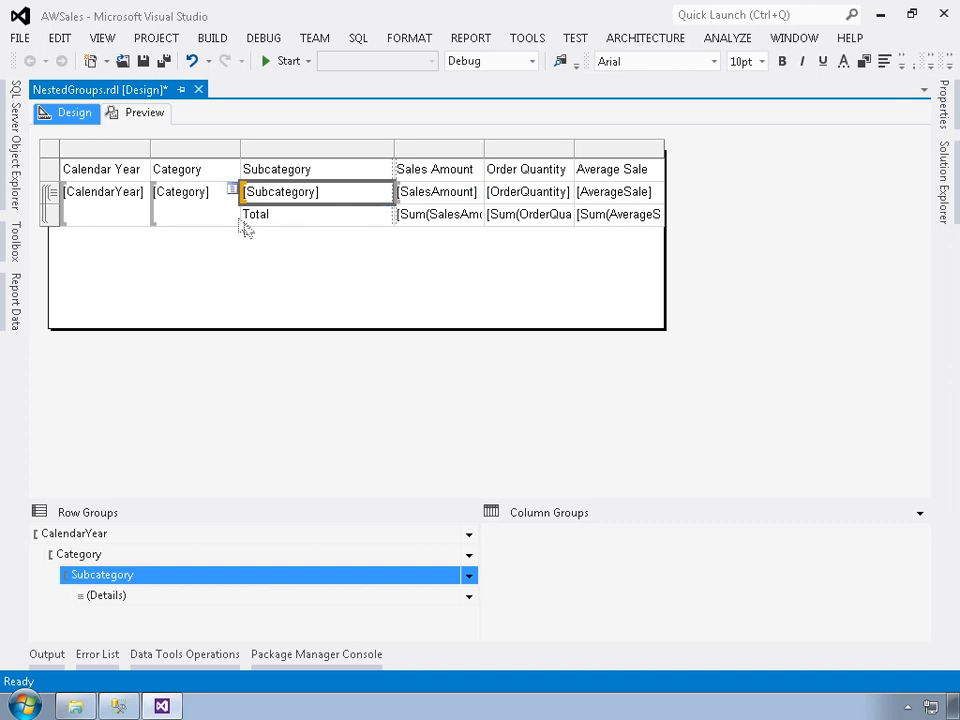
Label the total row below the Subcategory group "Category Total" and remove the sum from its Average Sale cell
left_click(254, 221)
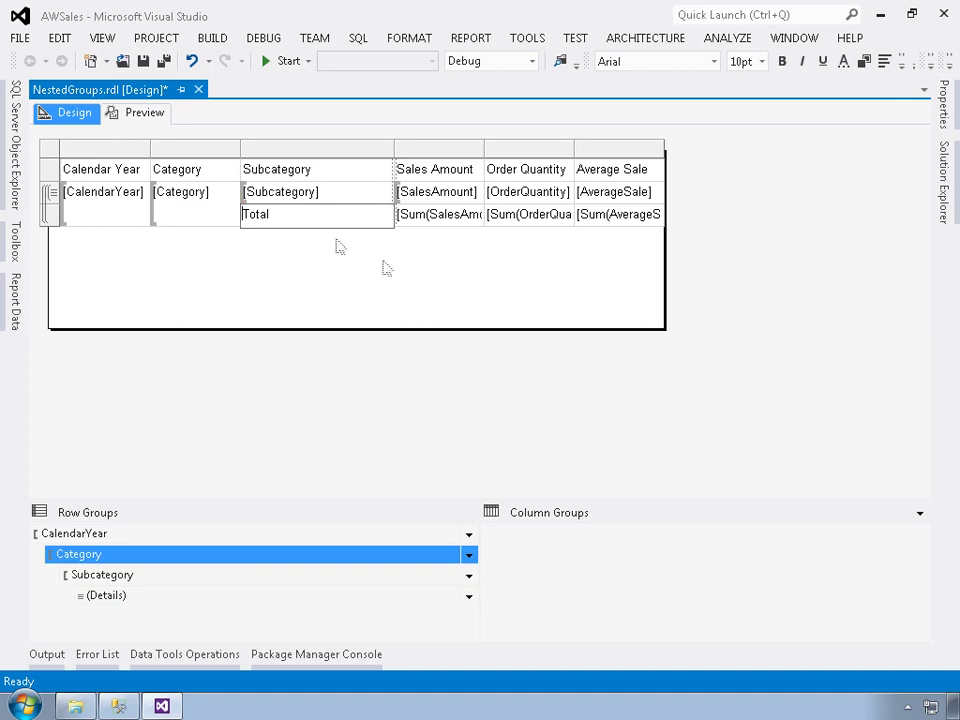
type("Category")
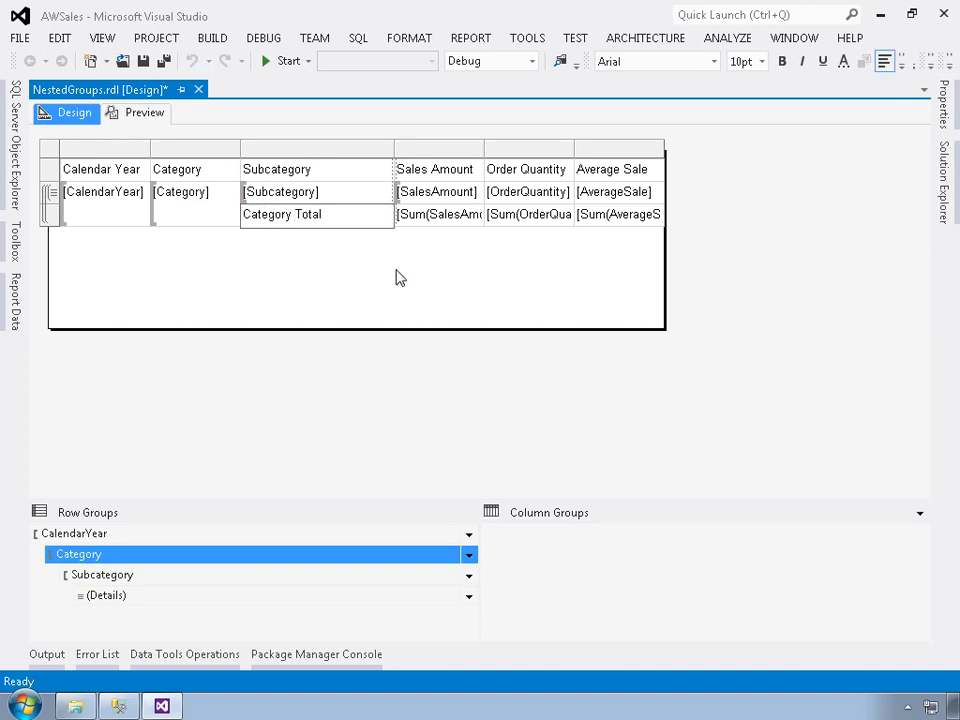
left_click(395, 277)
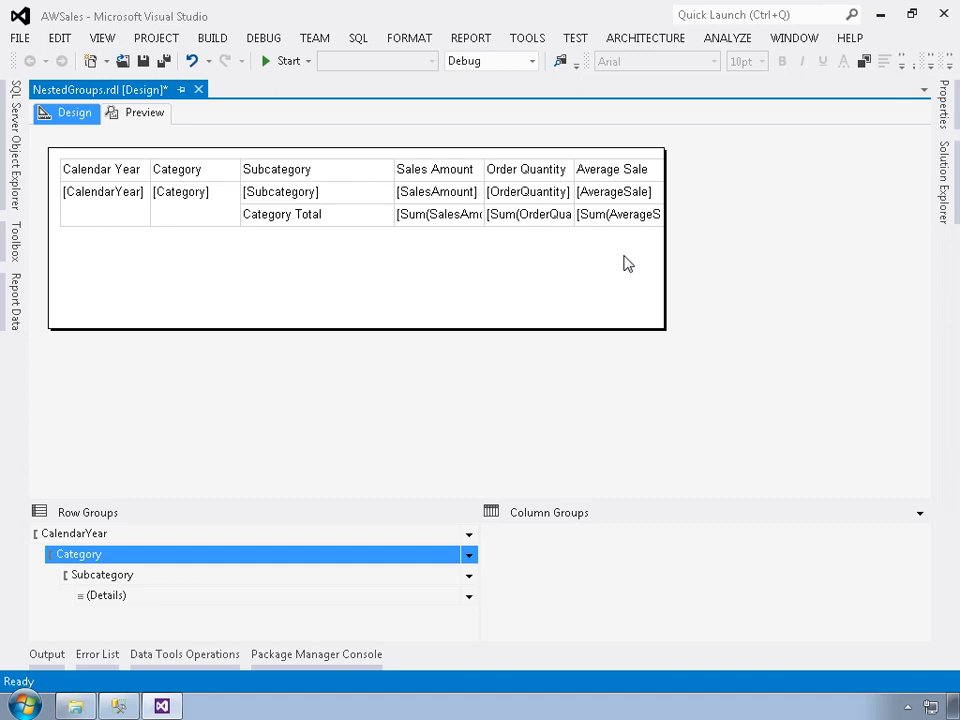
left_click(616, 222)
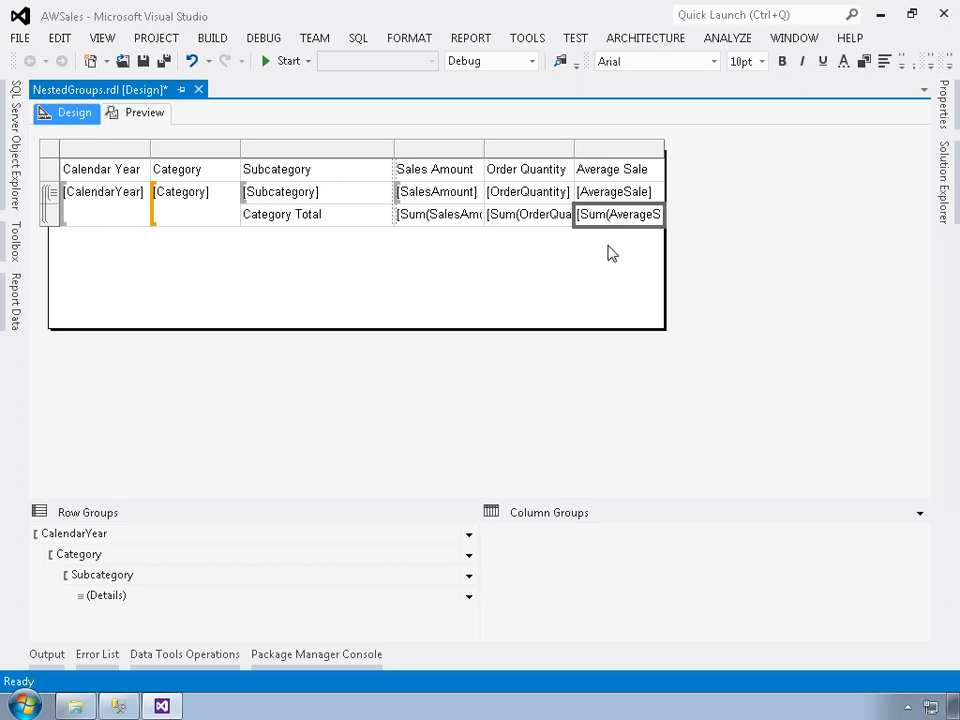
key("Delete")
Add a total row after the Category group
right_click(183, 216)
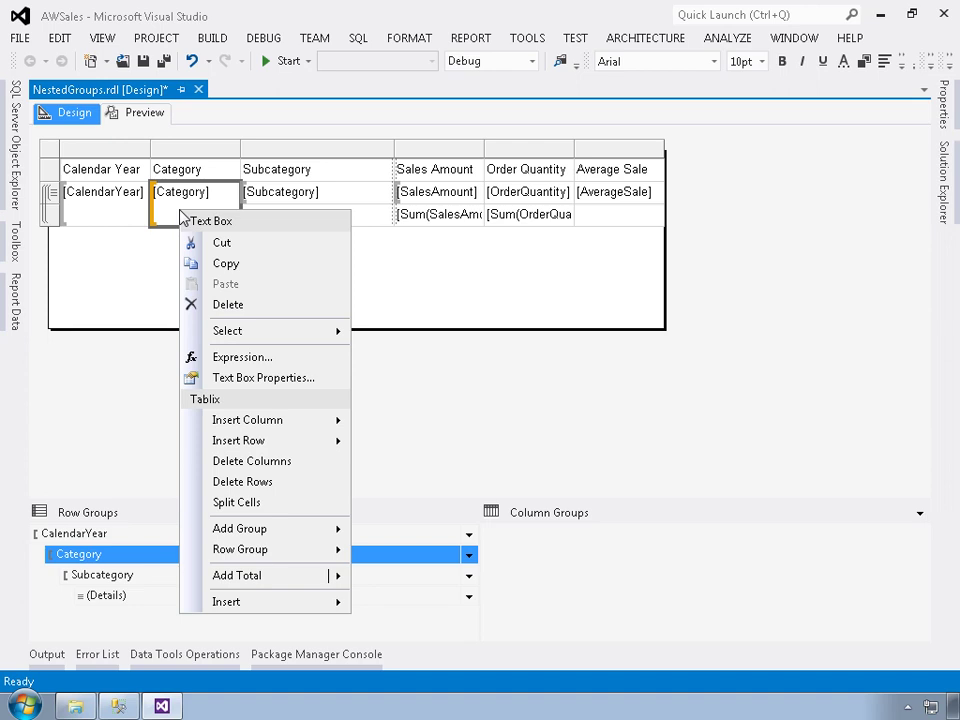
mouse_move(268, 580)
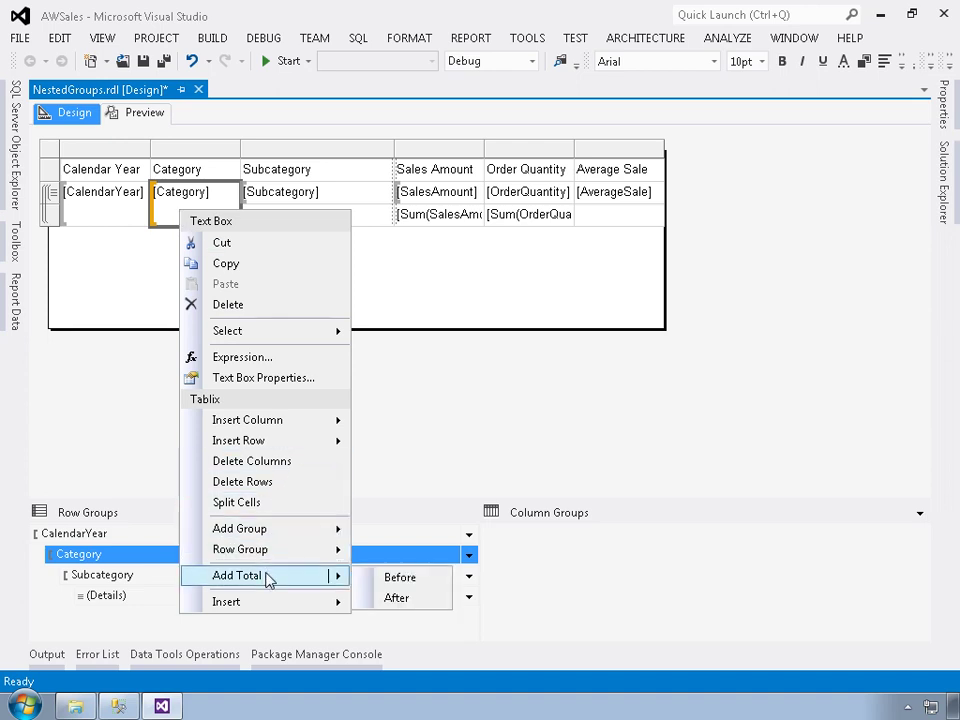
left_click(396, 599)
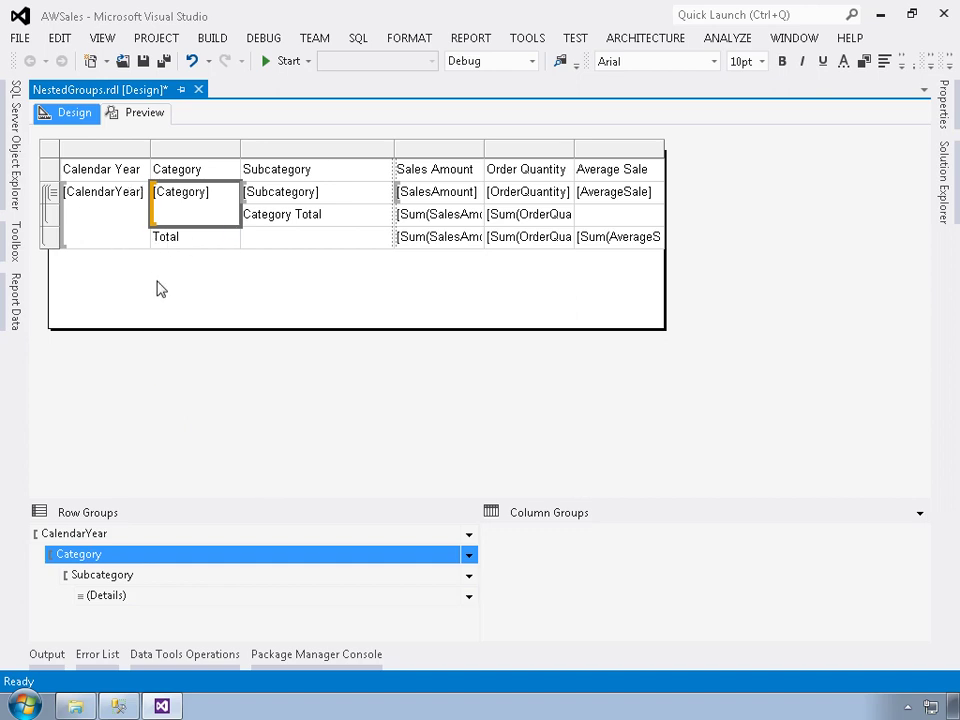
Label the total row below the Category group "Annual Total" and clear the sum in its Average Sale cell
left_click(166, 246)
left_click(166, 246)
type("Annual")
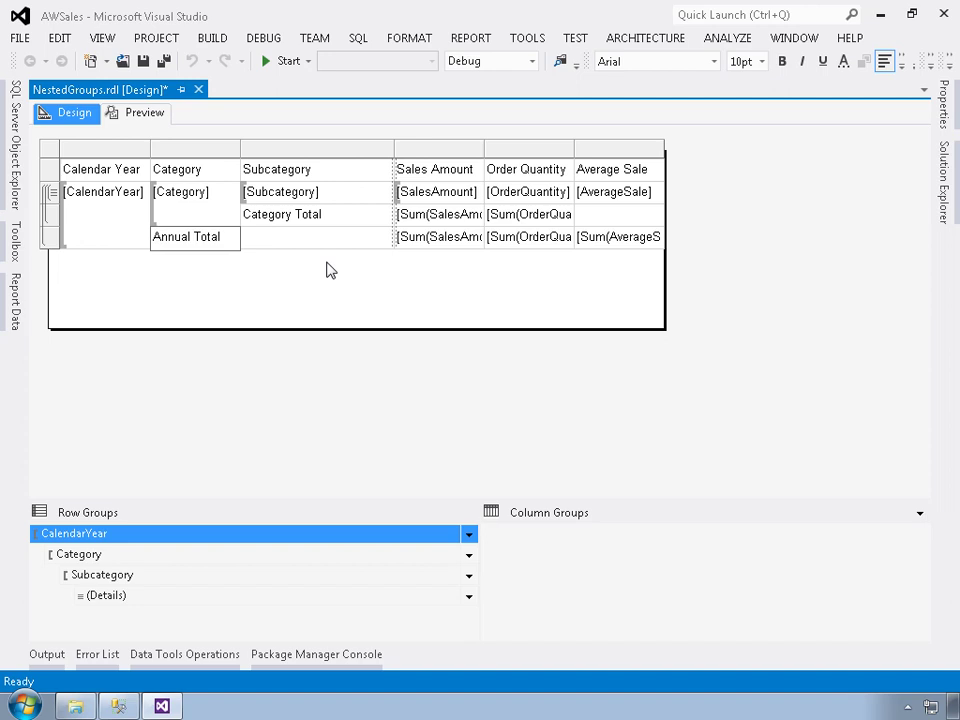
left_click(267, 252)
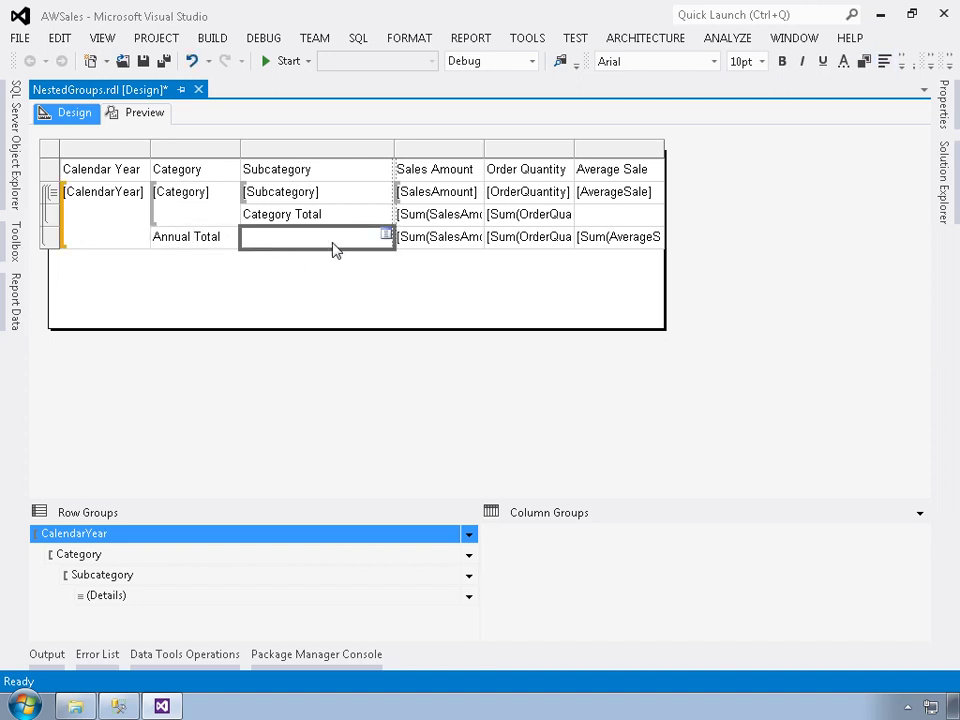
double_click(621, 249)
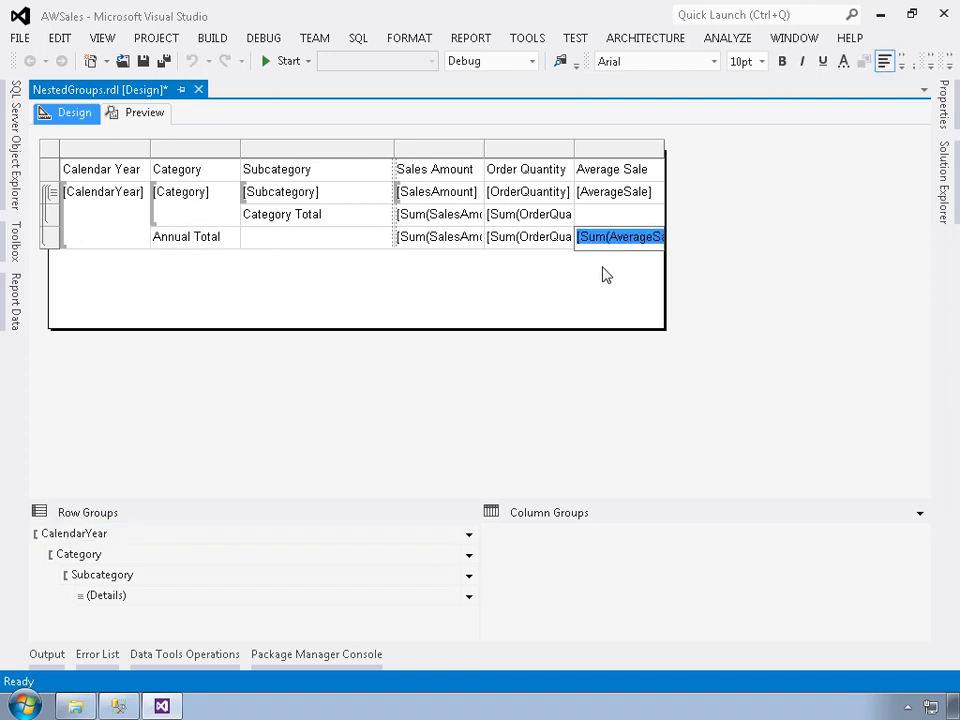
key("Delete")
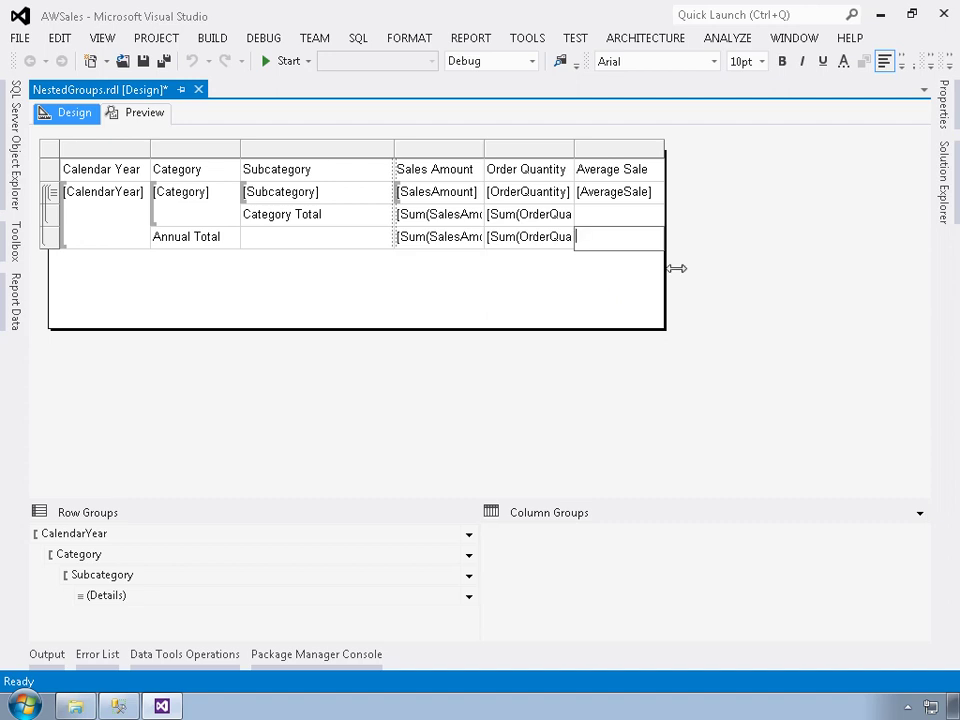
left_click(333, 249)
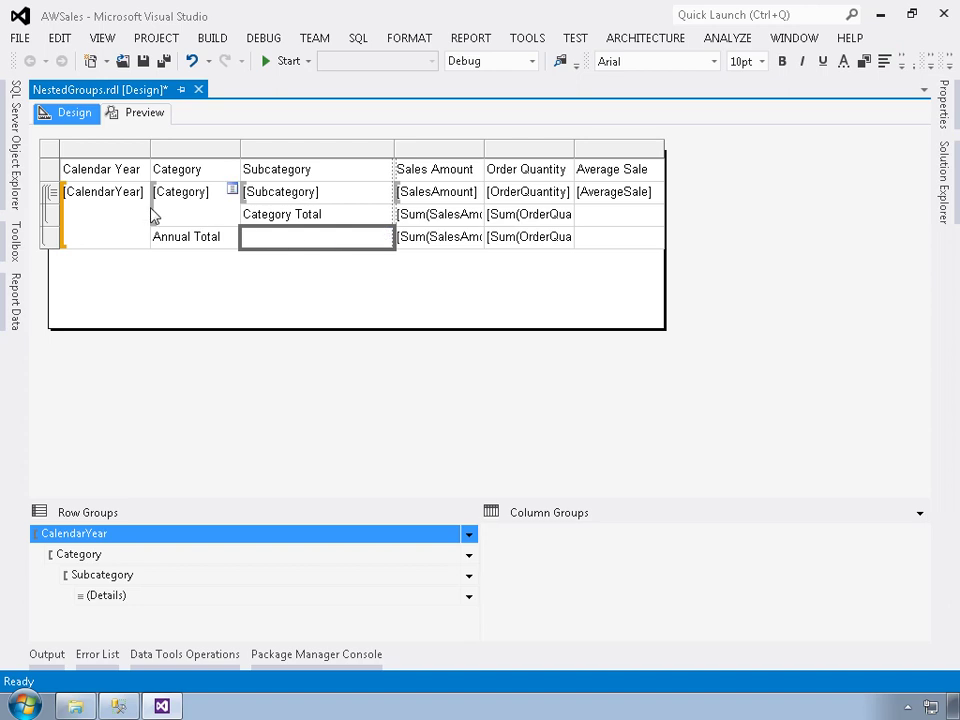
Add a total row after the CalendarYear group and clear the sum in its Average Sale cell
right_click(110, 216)
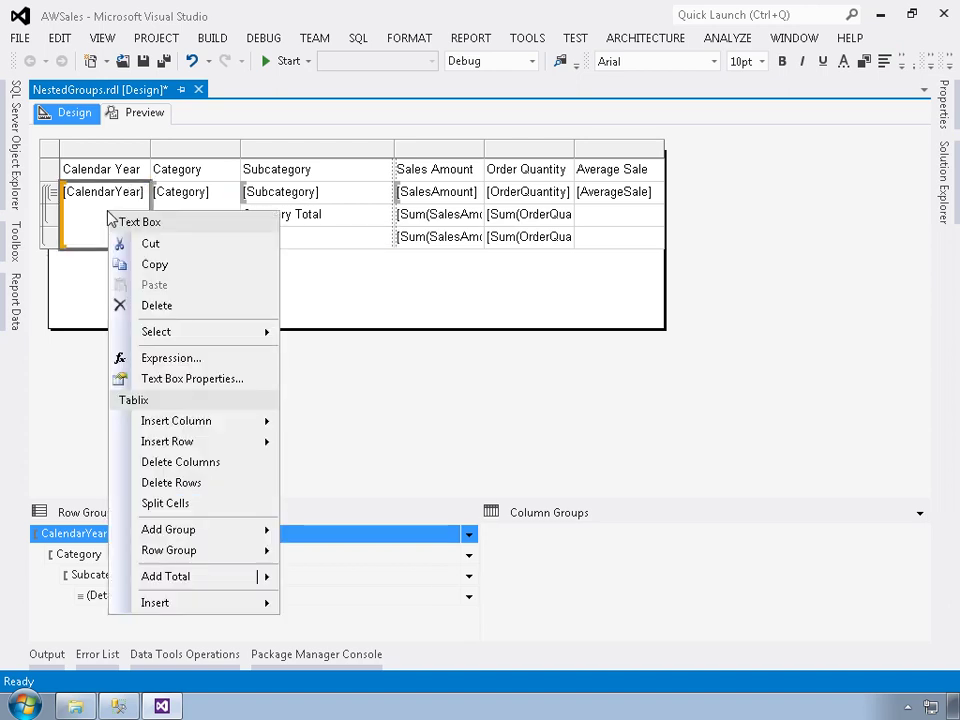
mouse_move(235, 580)
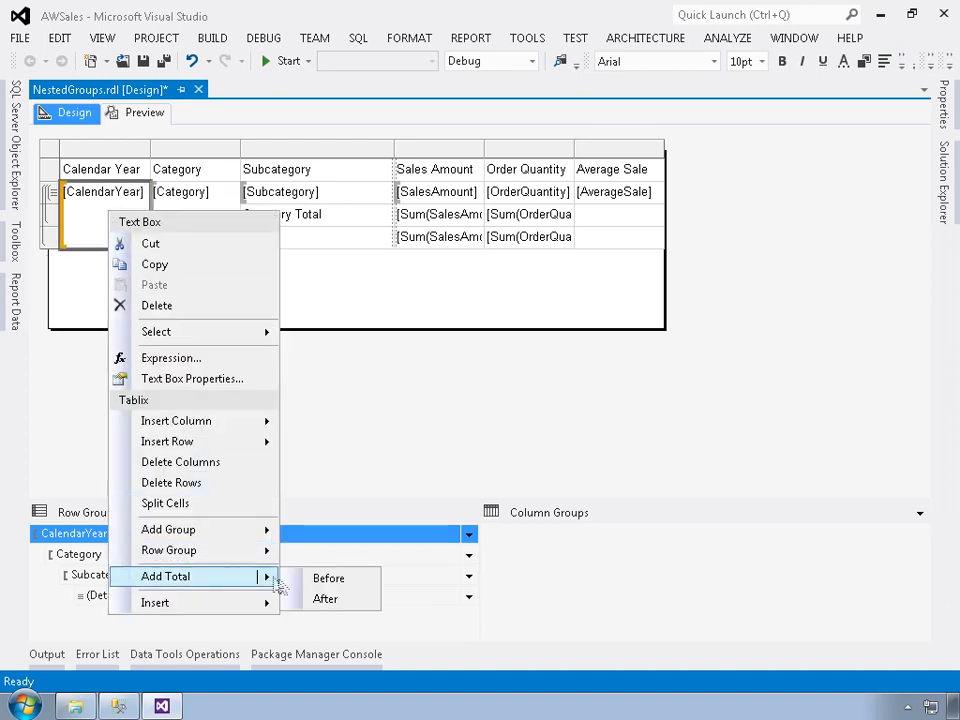
left_click(320, 601)
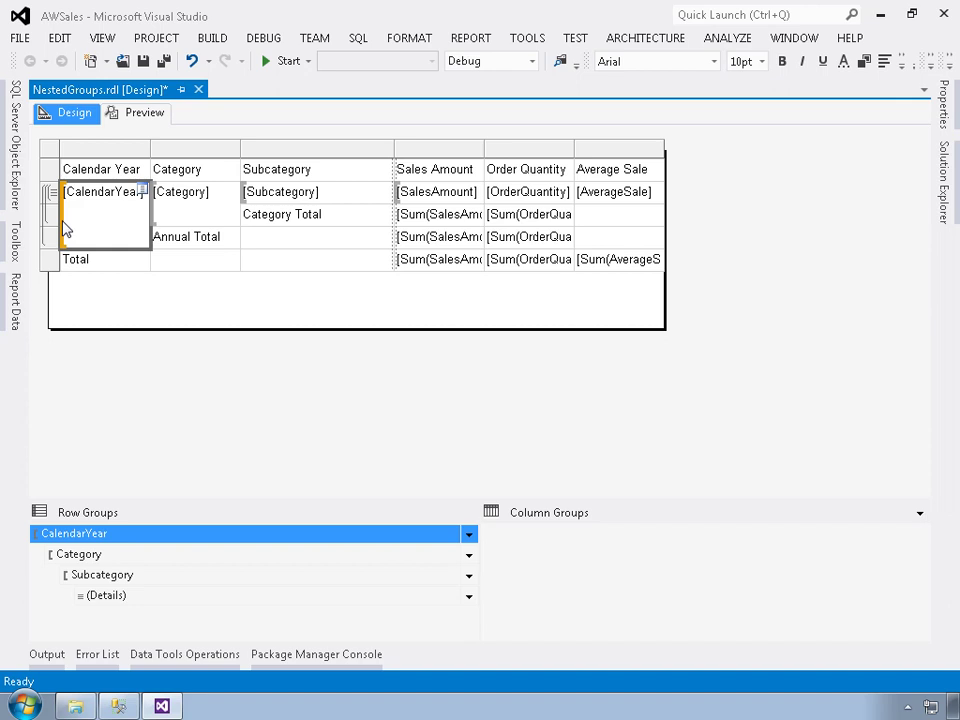
left_click(617, 262)
key("Delete")
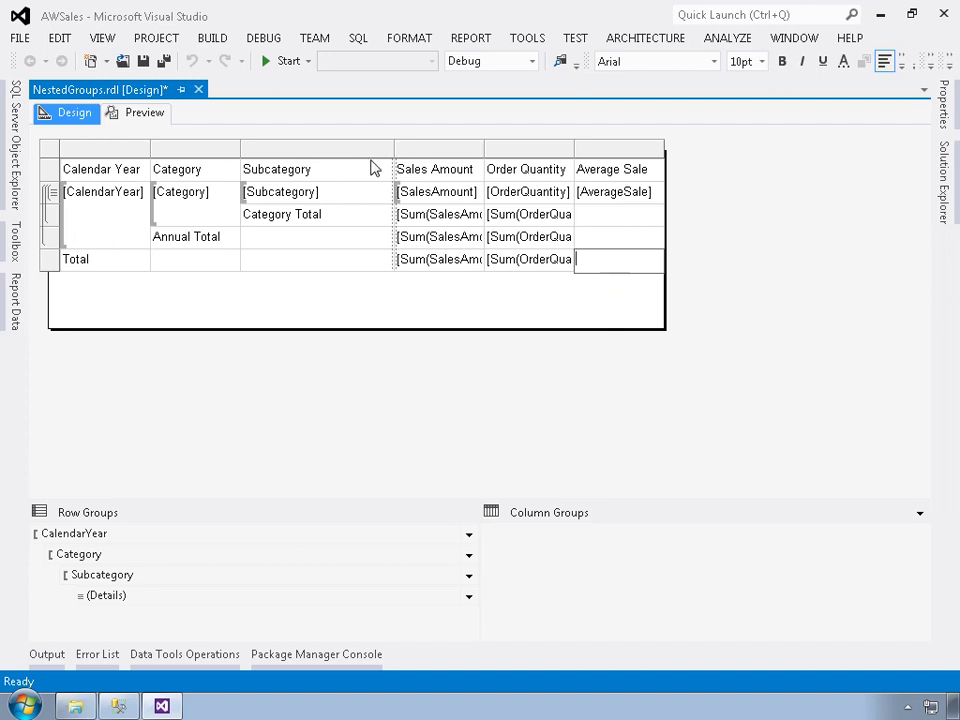
Preview the report through to its last page and return to the report design
left_click(141, 112)
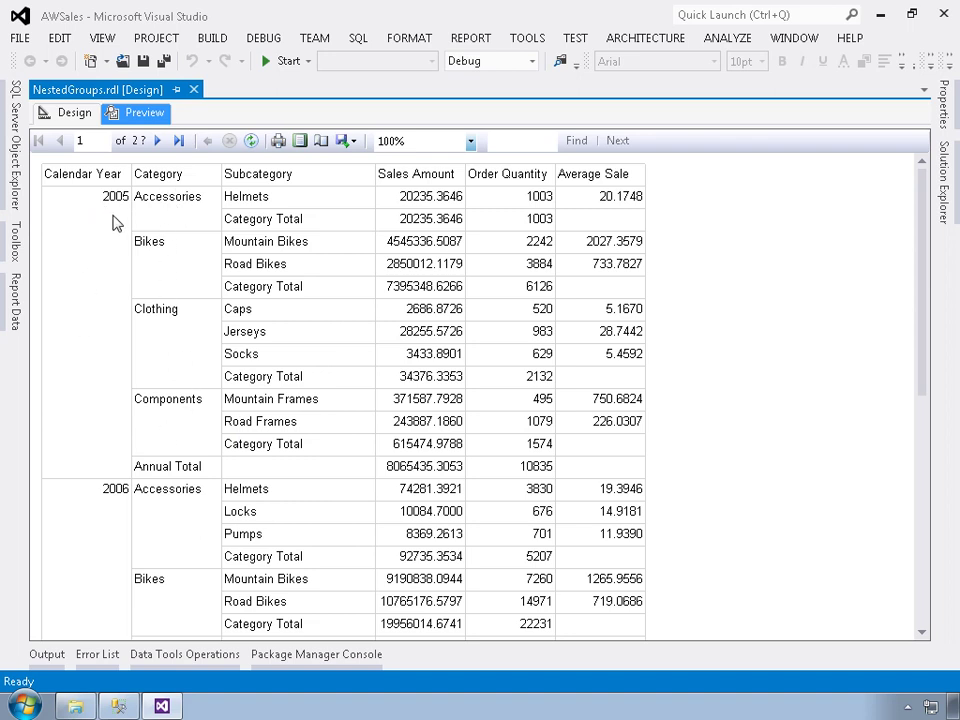
left_click(178, 141)
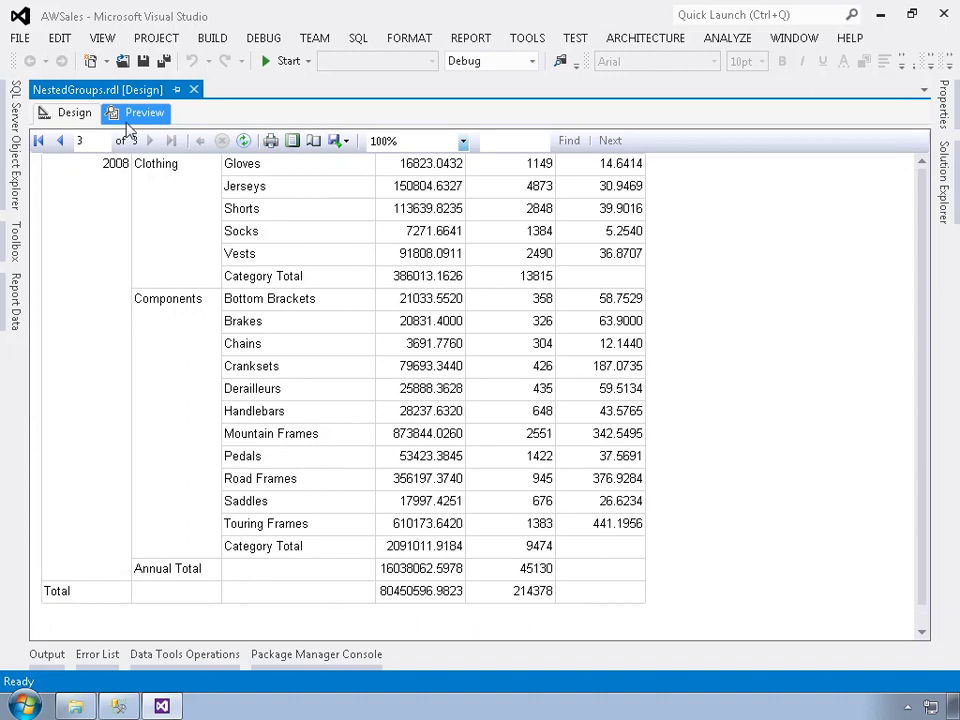
left_click(64, 113)
Change the label of the total row below the CalendarYear group to "Grand Total"
left_click(65, 265)
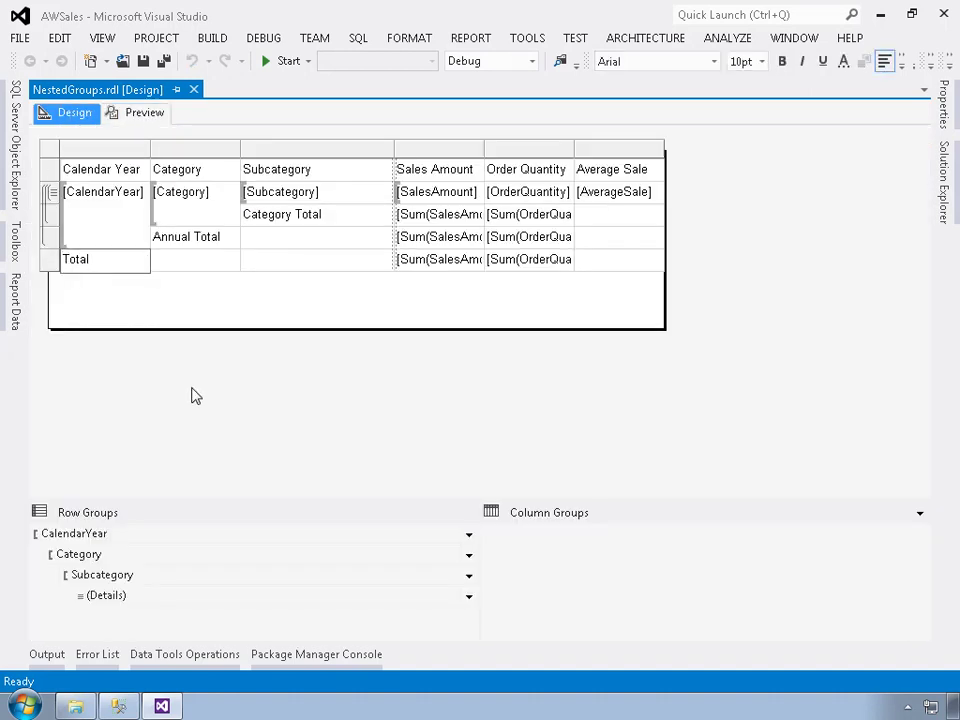
type("Grand")
left_click(271, 265)
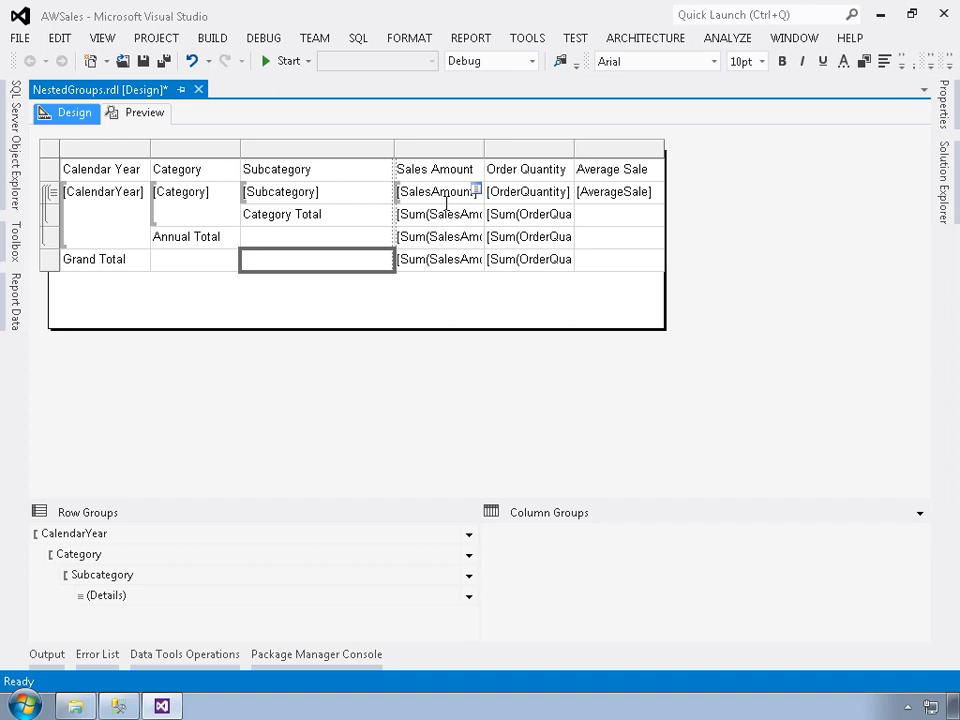
left_click_drag(446, 203, 420, 268)
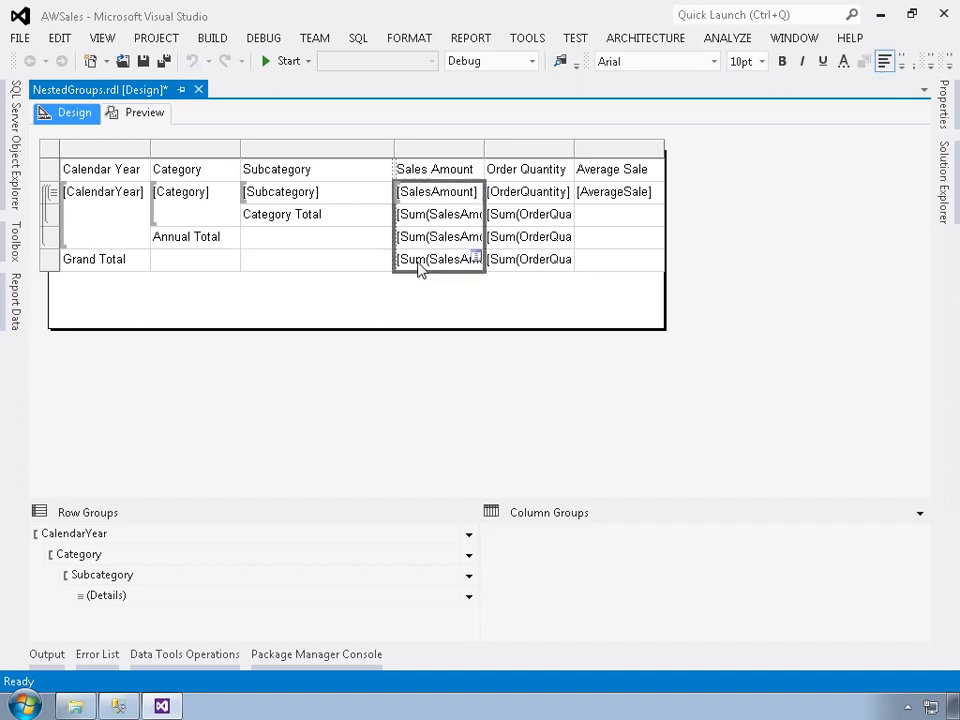
left_click(614, 197, "ctrl")
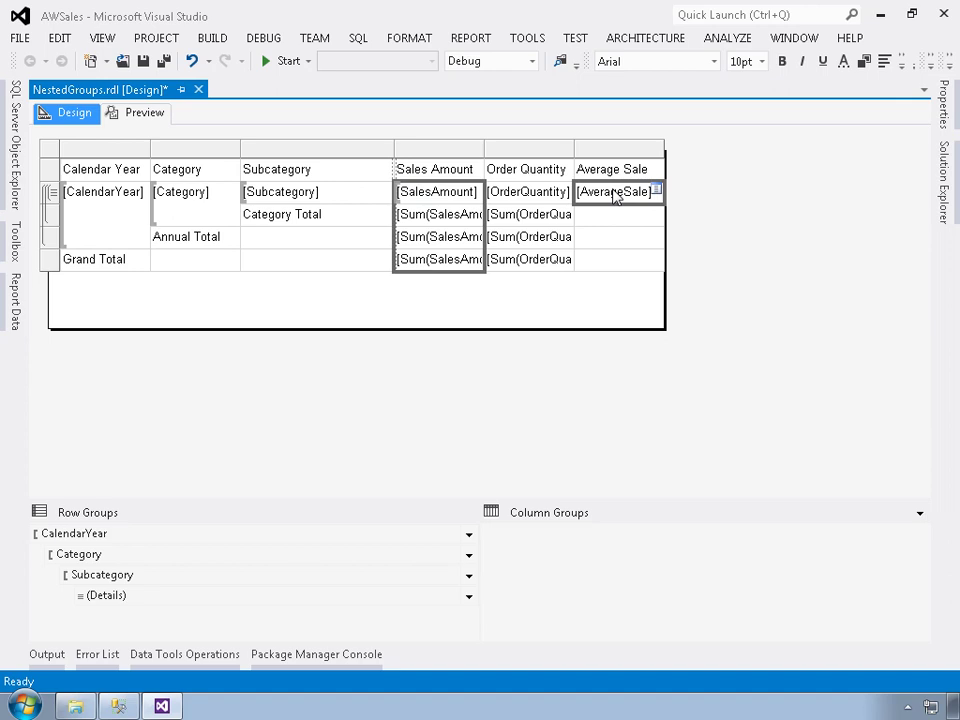
right_click(614, 197)
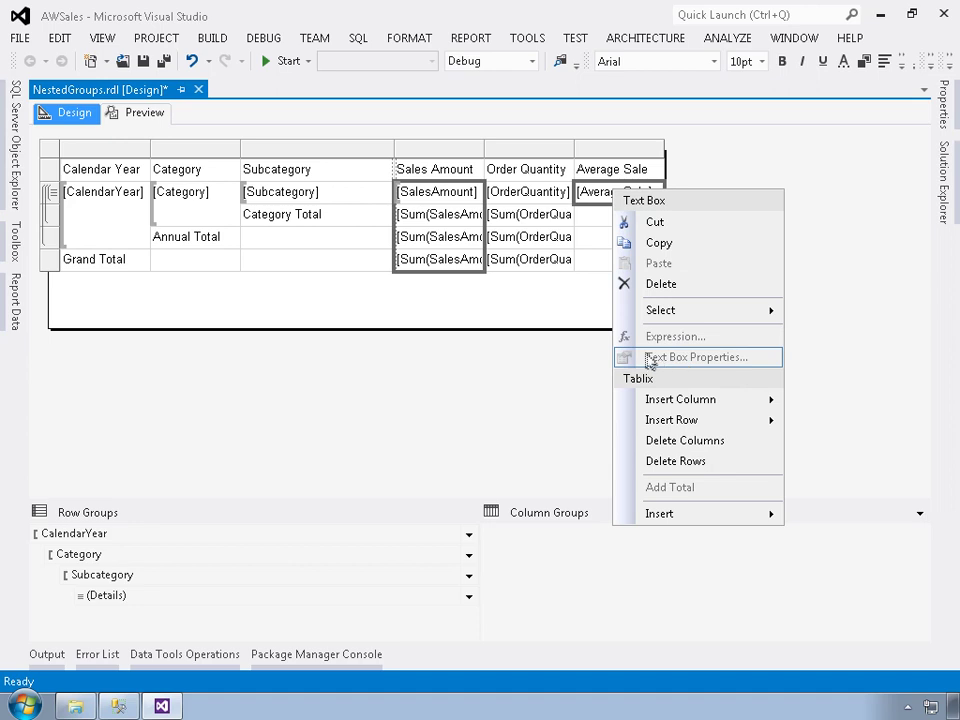
left_click(402, 199)
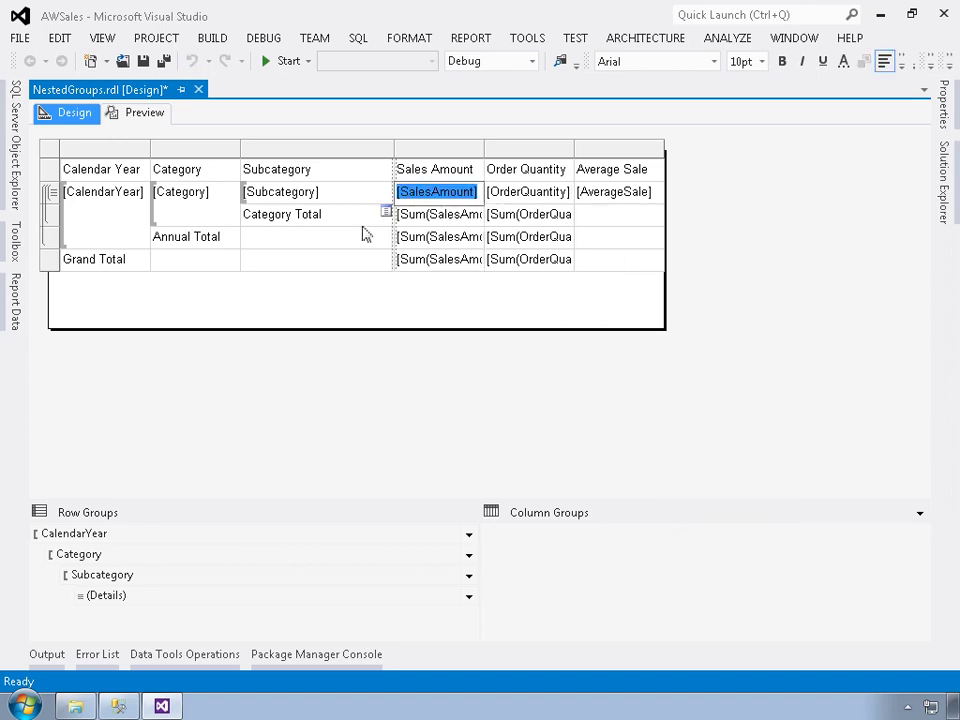
left_click(415, 214)
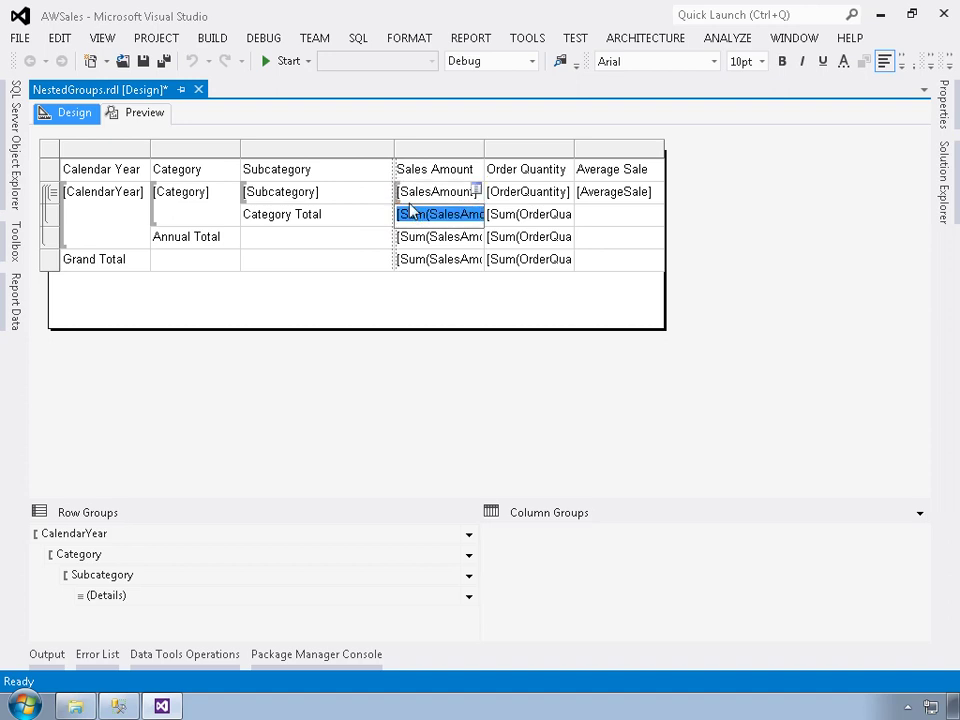
Format the SalesAmount detail cell as currency with 2 decimal places and a 1000 separator
right_click(412, 199)
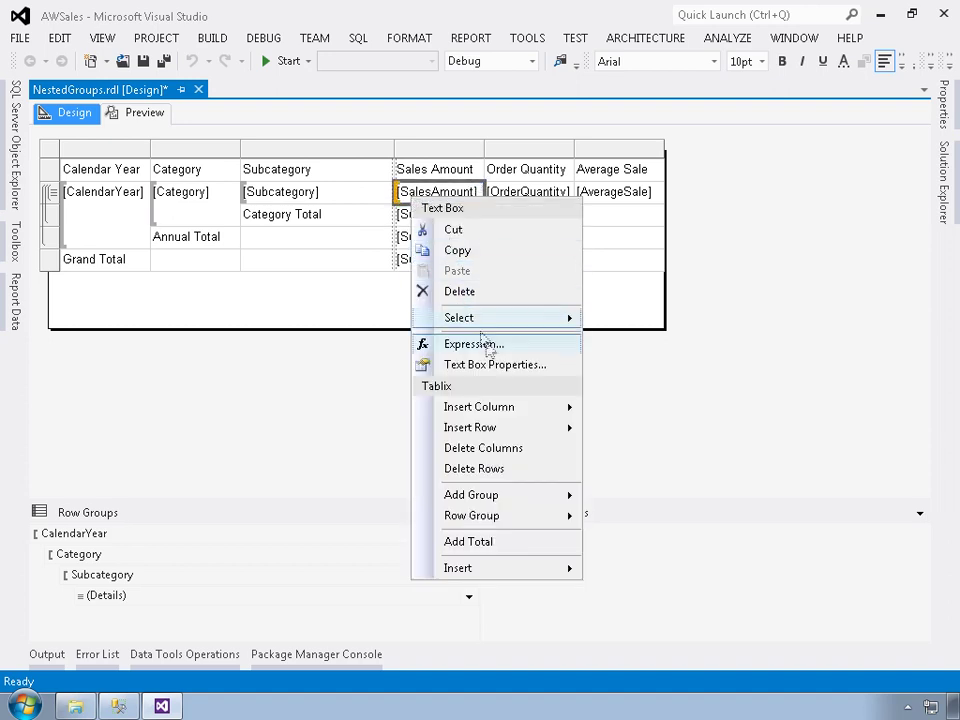
left_click(499, 366)
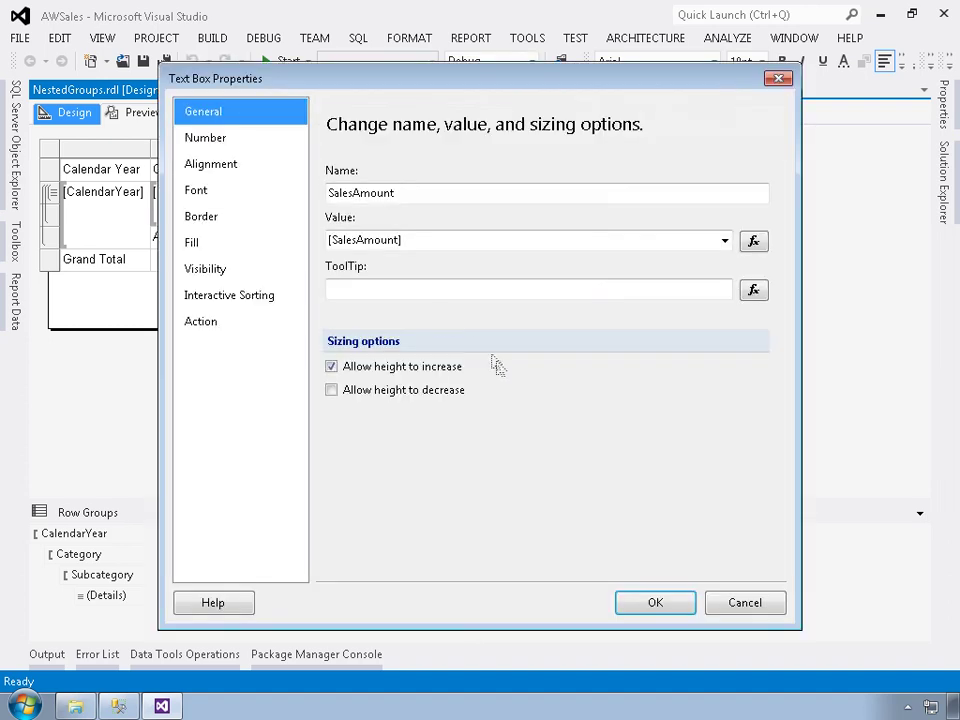
left_click(222, 141)
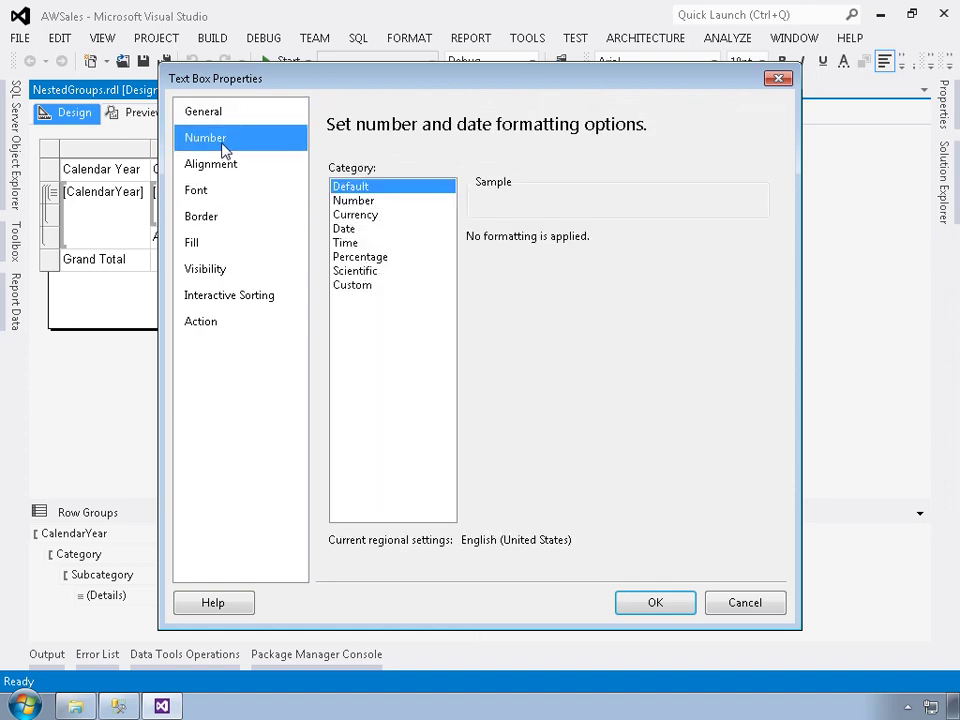
left_click(340, 214)
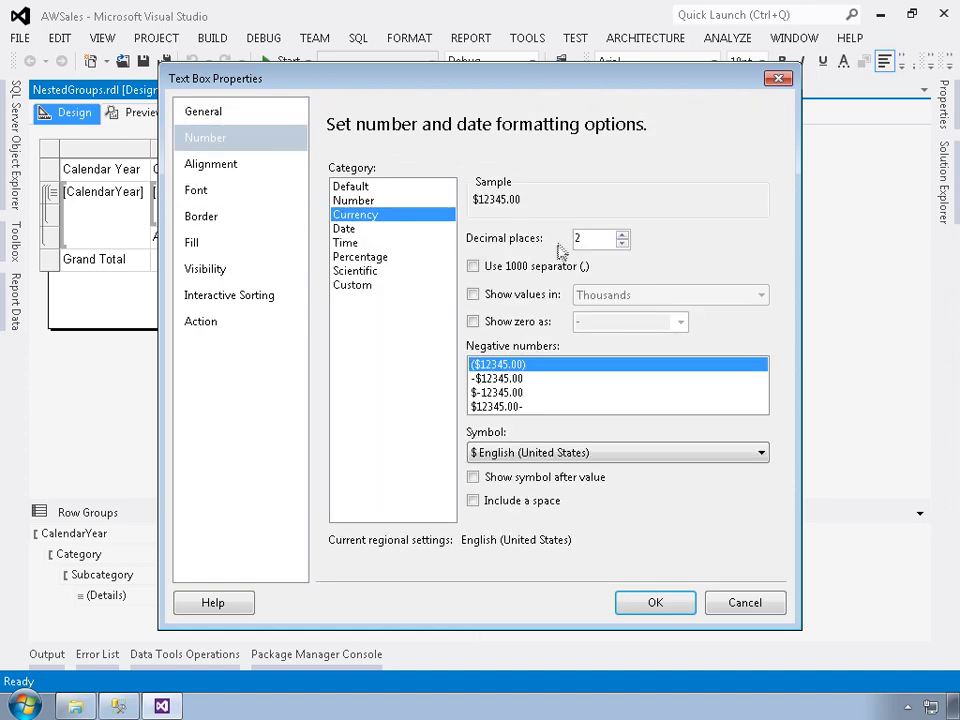
left_click(474, 267)
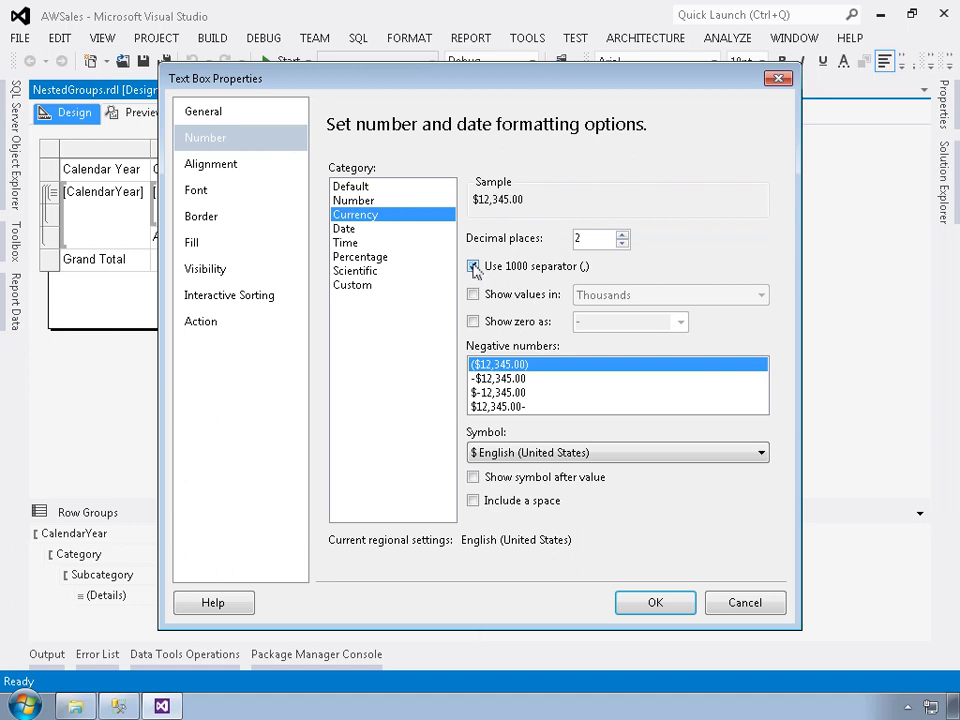
left_click(676, 604)
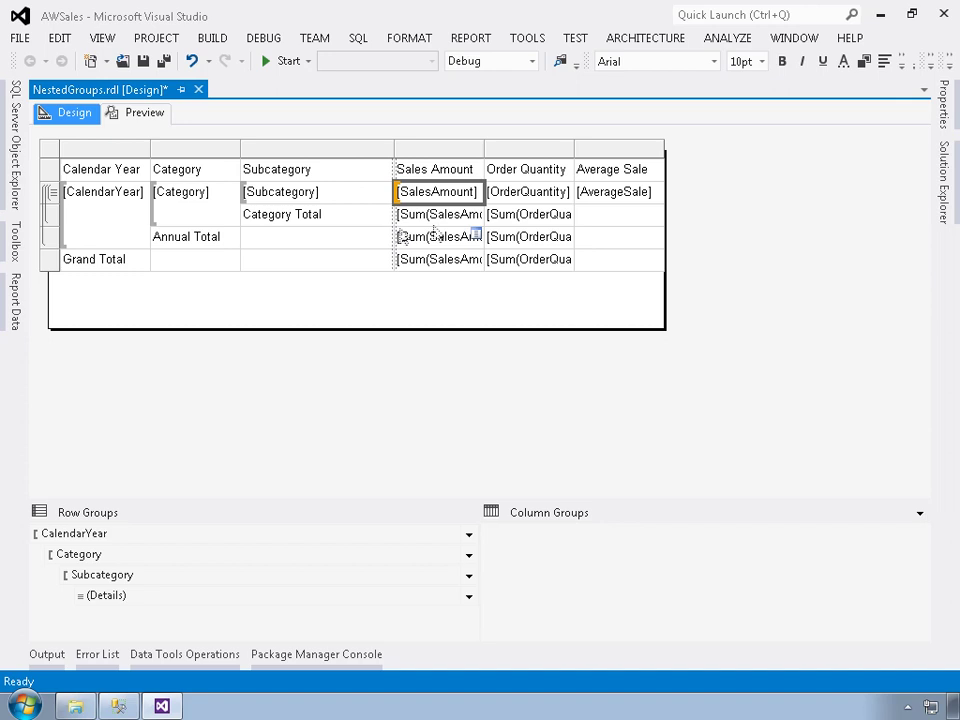
List the SalesAmount text box properties alphabetically and copy its Format string '$'#,0.00;('$'#,0.00)
left_click(950, 117)
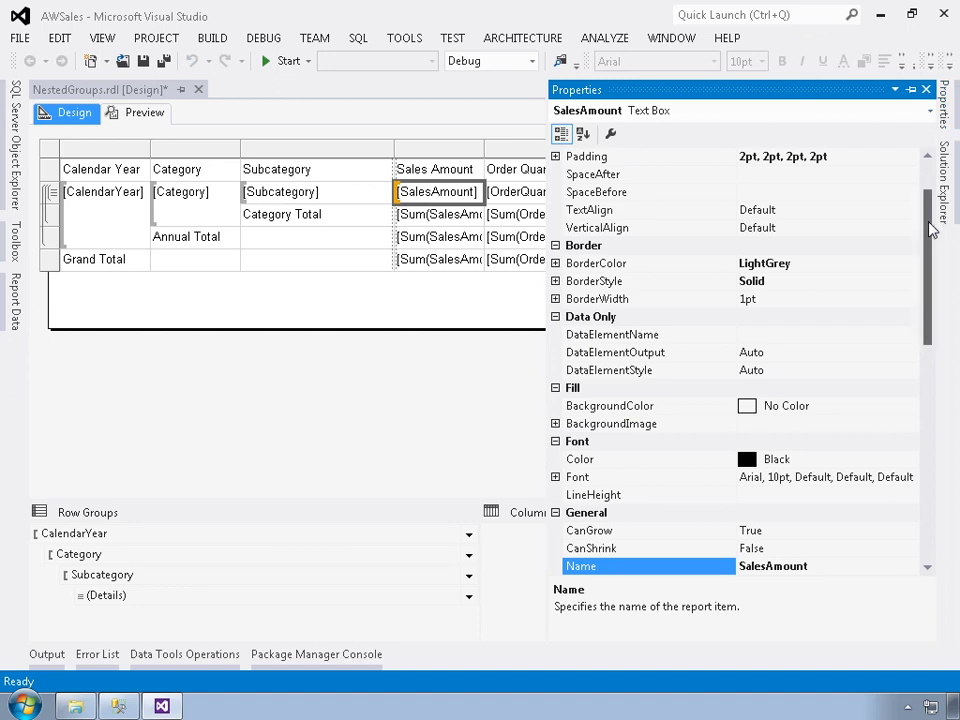
left_click(583, 134)
left_click(604, 353)
left_click_drag(870, 360, 666, 354)
right_click(770, 368)
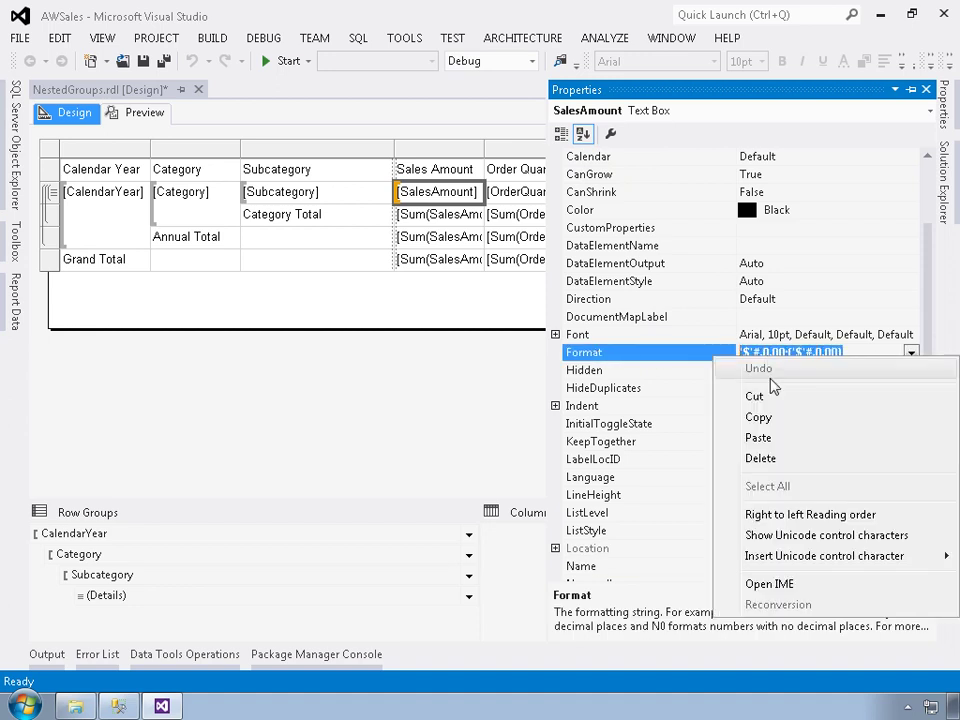
left_click(765, 418)
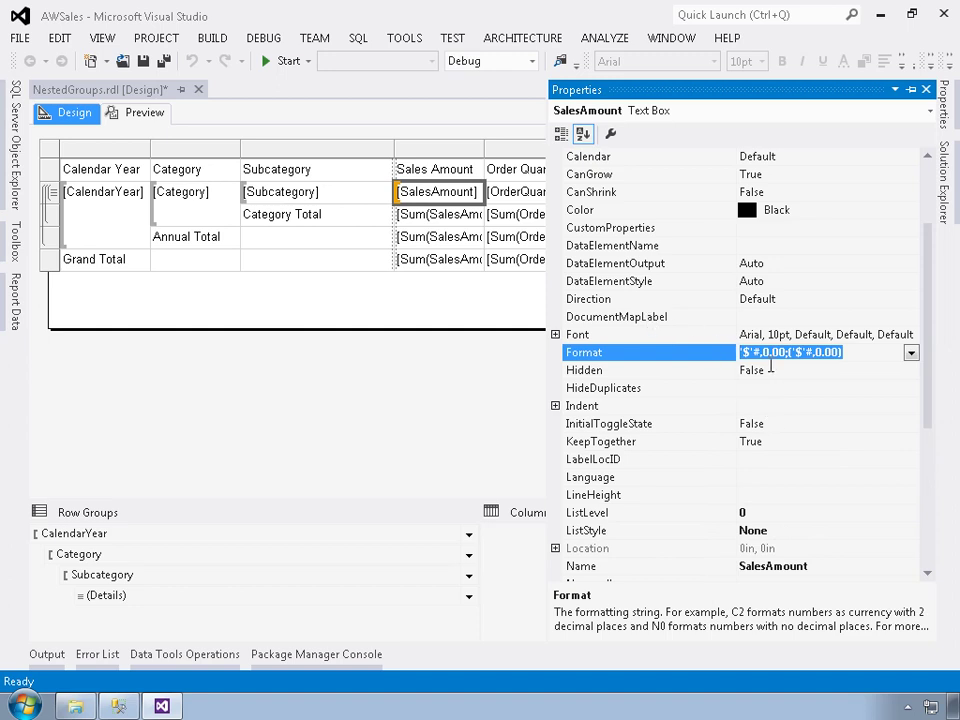
Apply the copied currency format string to the three Sales Amount total cells and the AverageSale detail cell
double_click(433, 214)
left_click(440, 260, "shift")
left_click(587, 195, "ctrl")
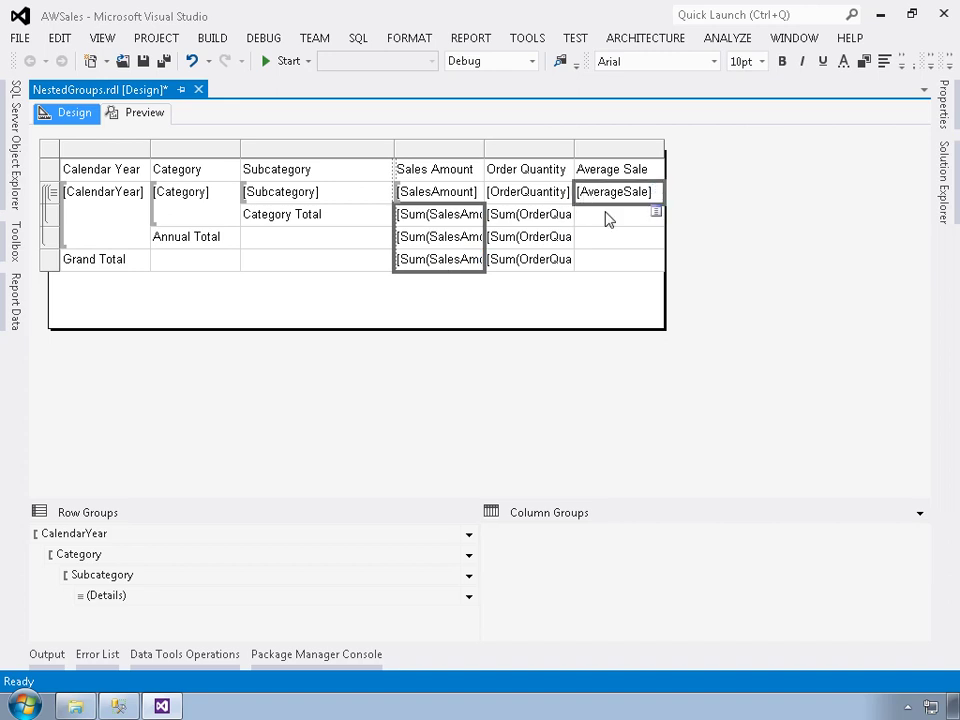
left_click(943, 118)
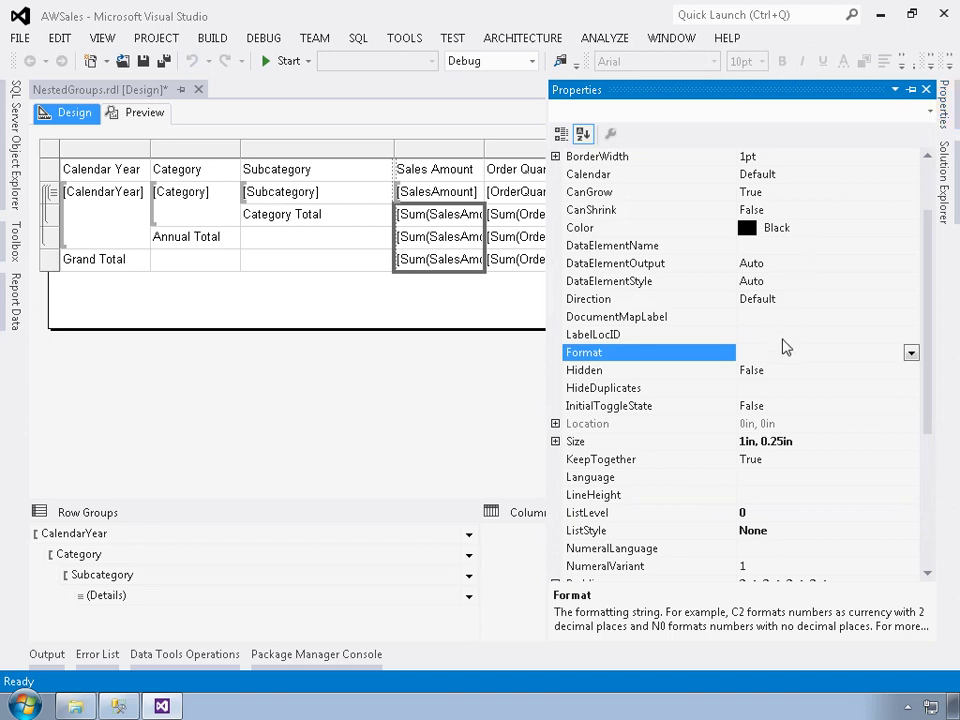
key("ctrl+v")
Format the OrderQuantity detail cell as a number with 0 decimal places and a 1000 separator
right_click(528, 201)
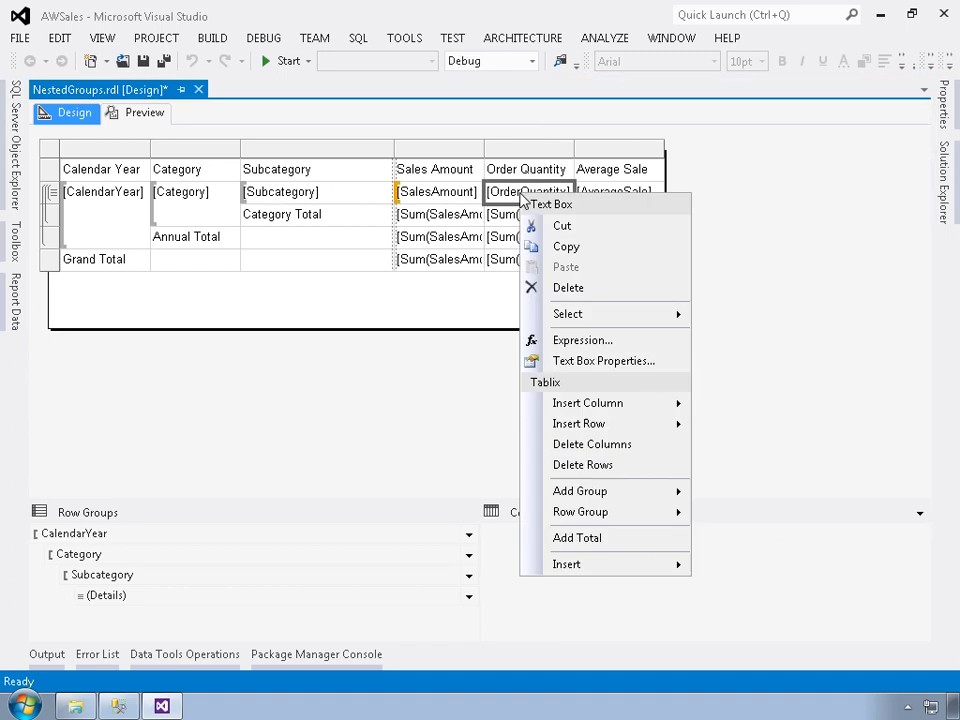
left_click(612, 364)
left_click(197, 143)
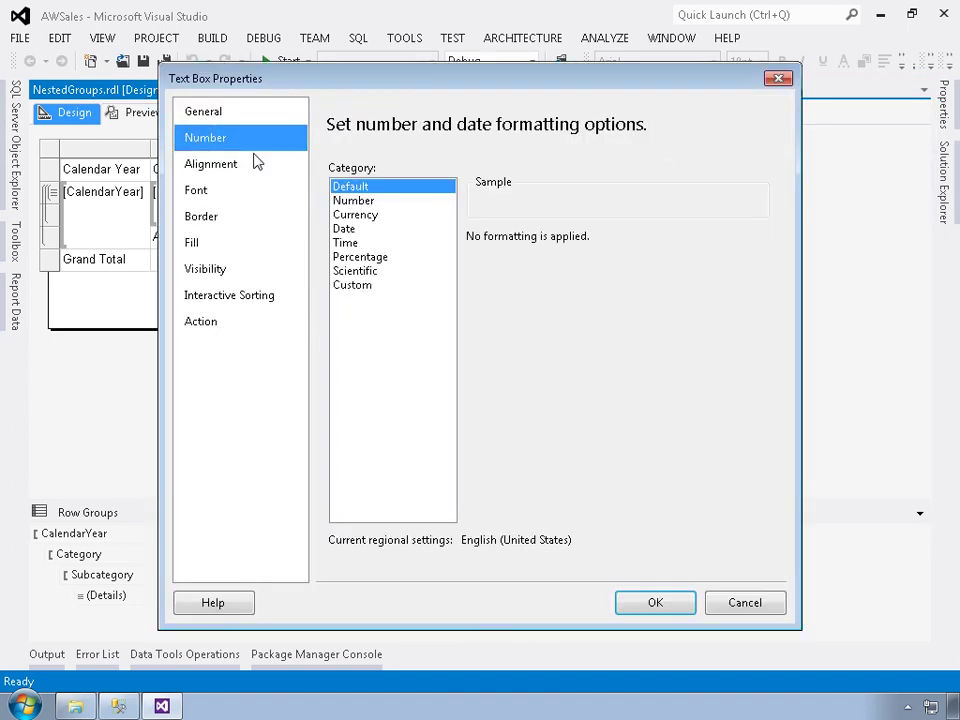
left_click(340, 201)
left_click(622, 270)
left_click(622, 270)
left_click(517, 294)
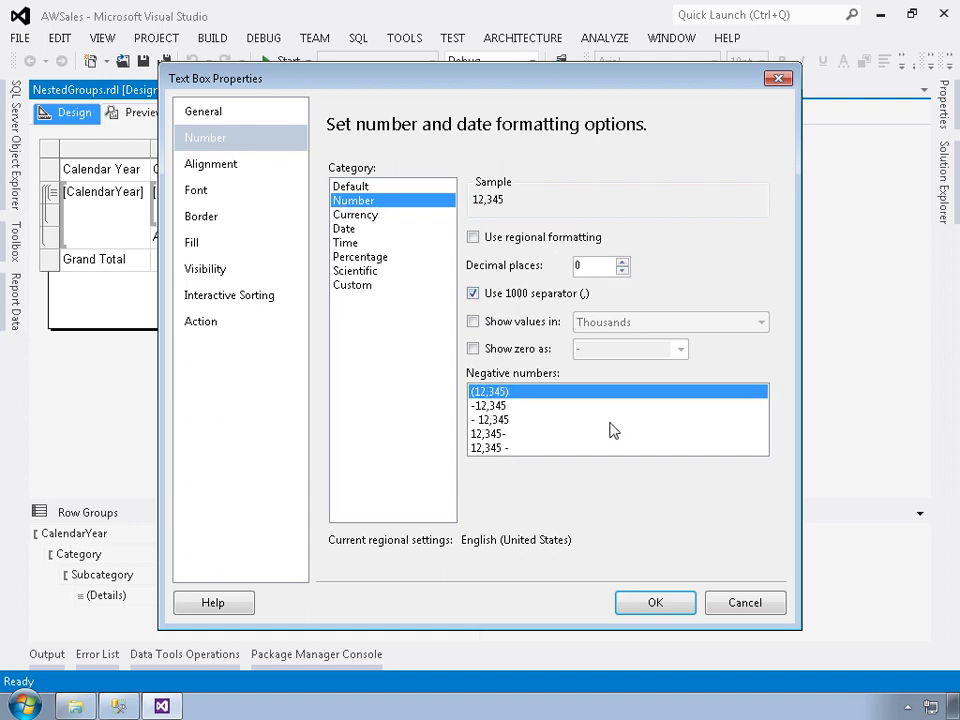
left_click(668, 606)
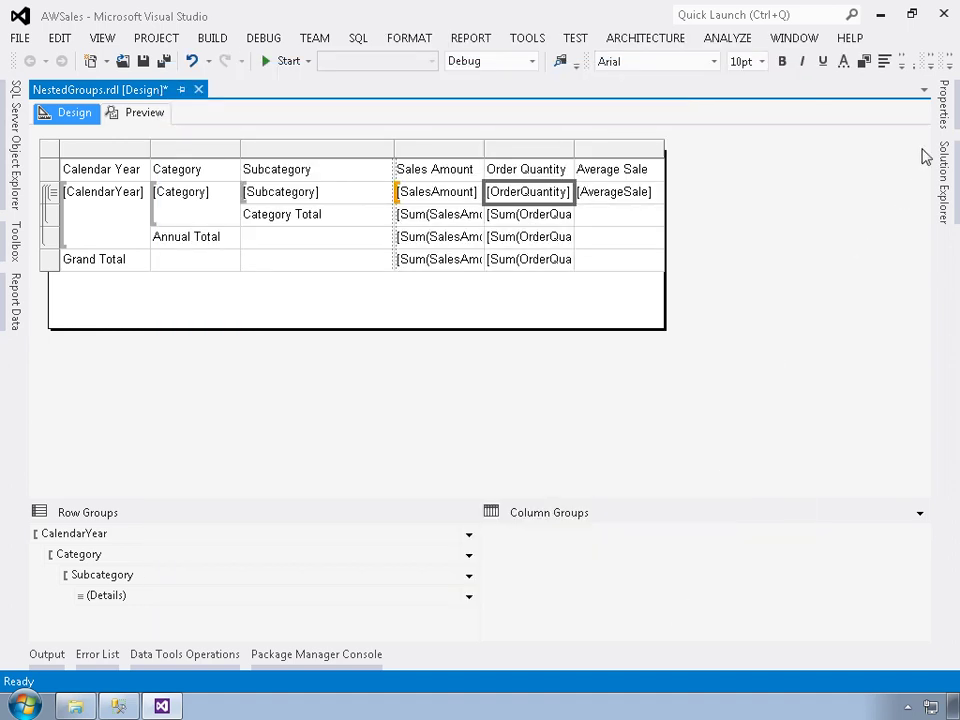
Copy the OrderQuantity cell's format string #,0;(#,0) to the Format property of the three Order Quantity total cells
left_click(943, 112)
left_click_drag(801, 356, 724, 357)
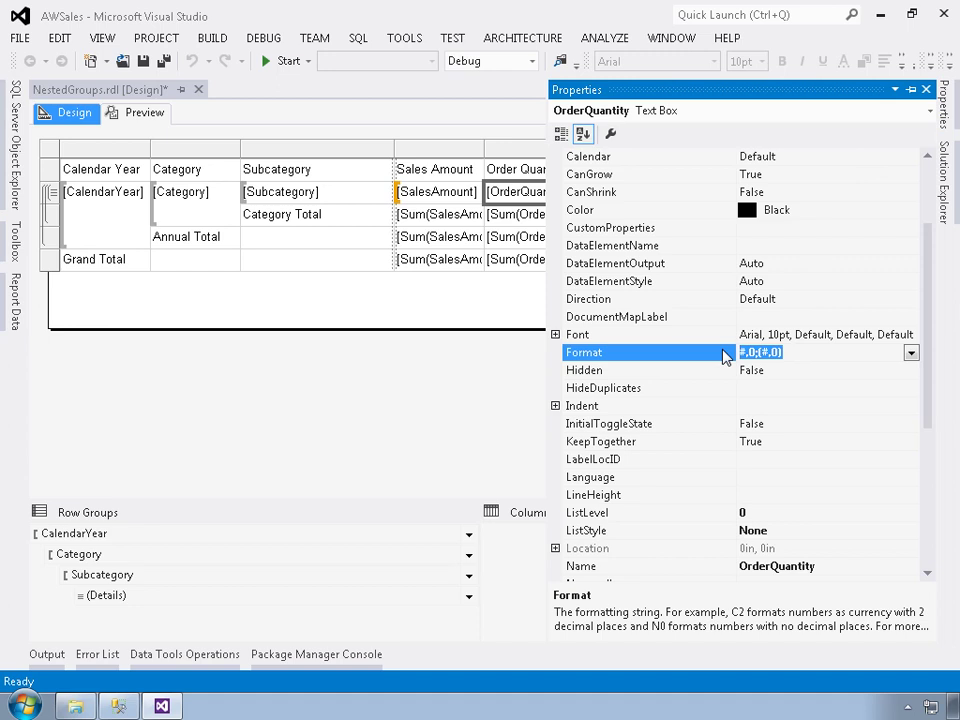
left_click(540, 221)
left_click_drag(540, 221, 538, 264)
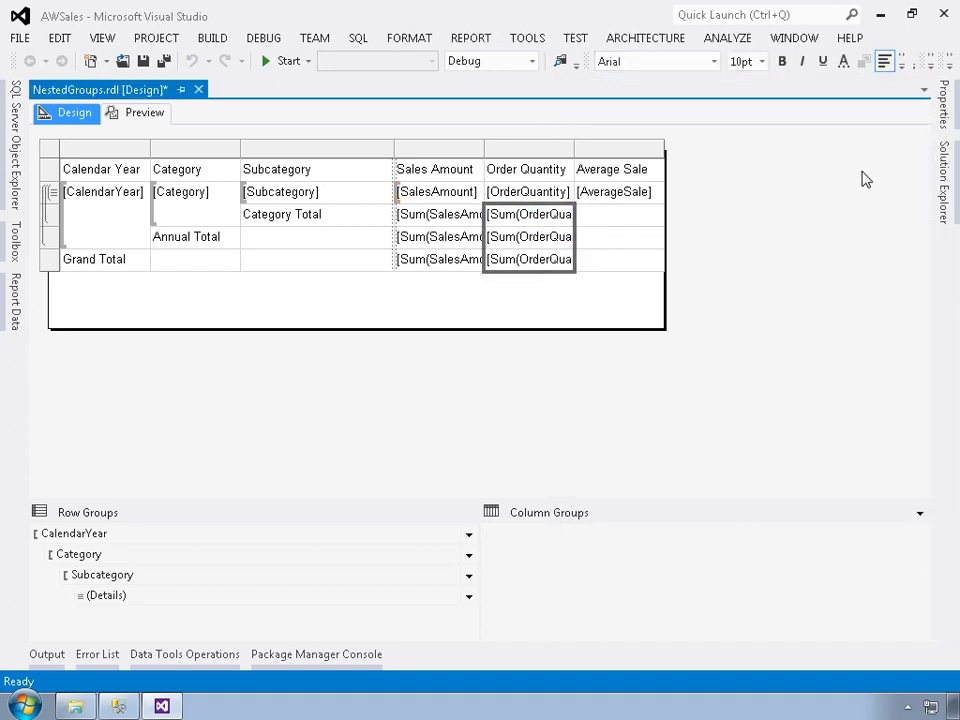
key("F4")
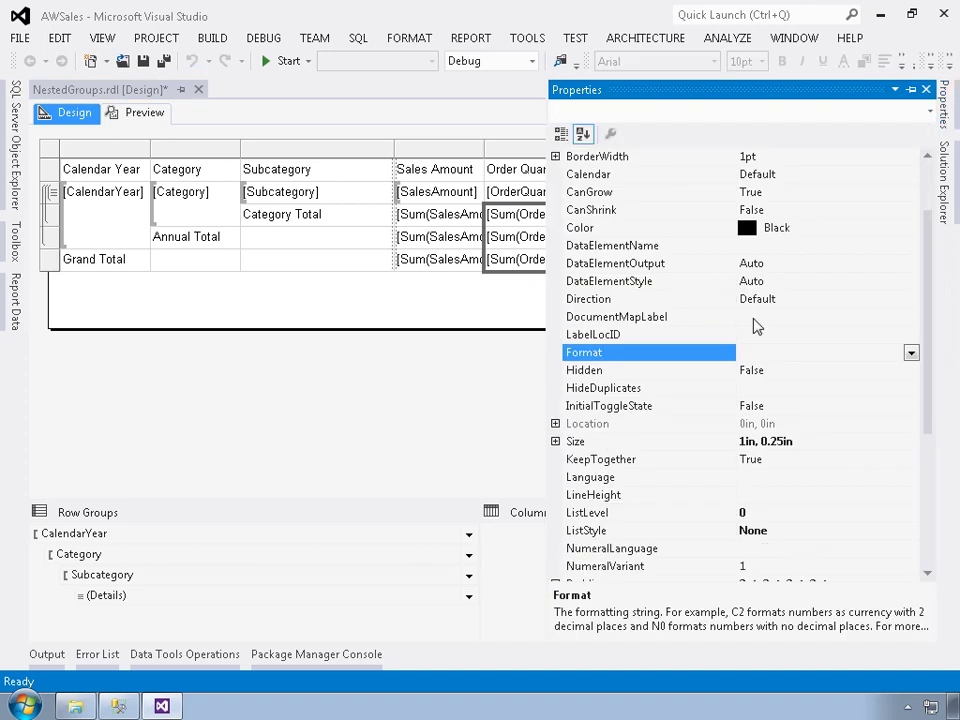
left_click(777, 358)
key("ctrl+v")
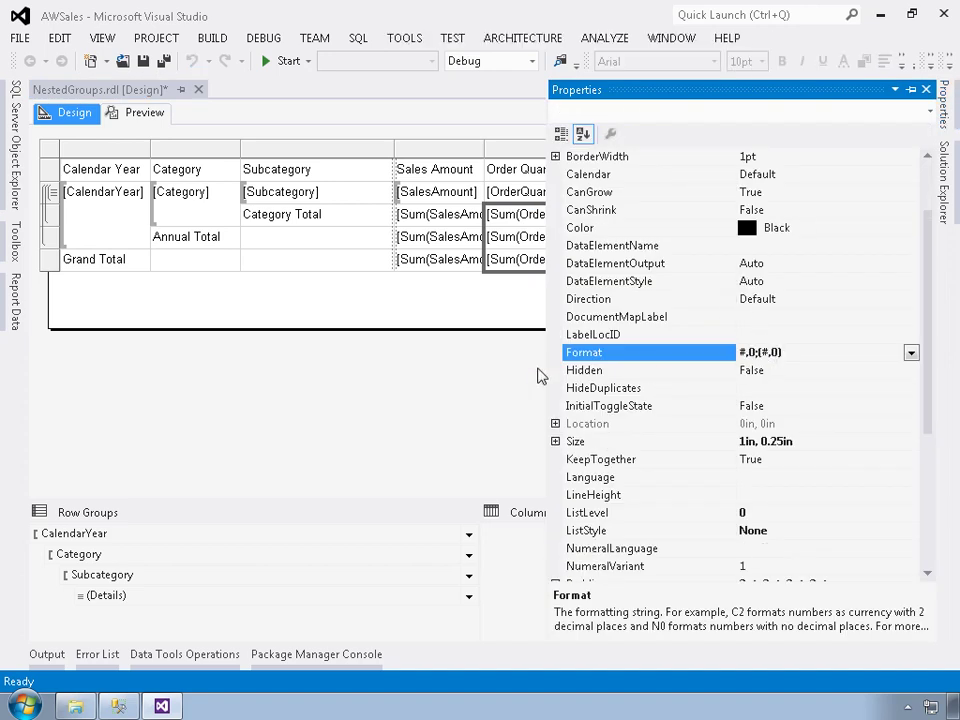
left_click(456, 318)
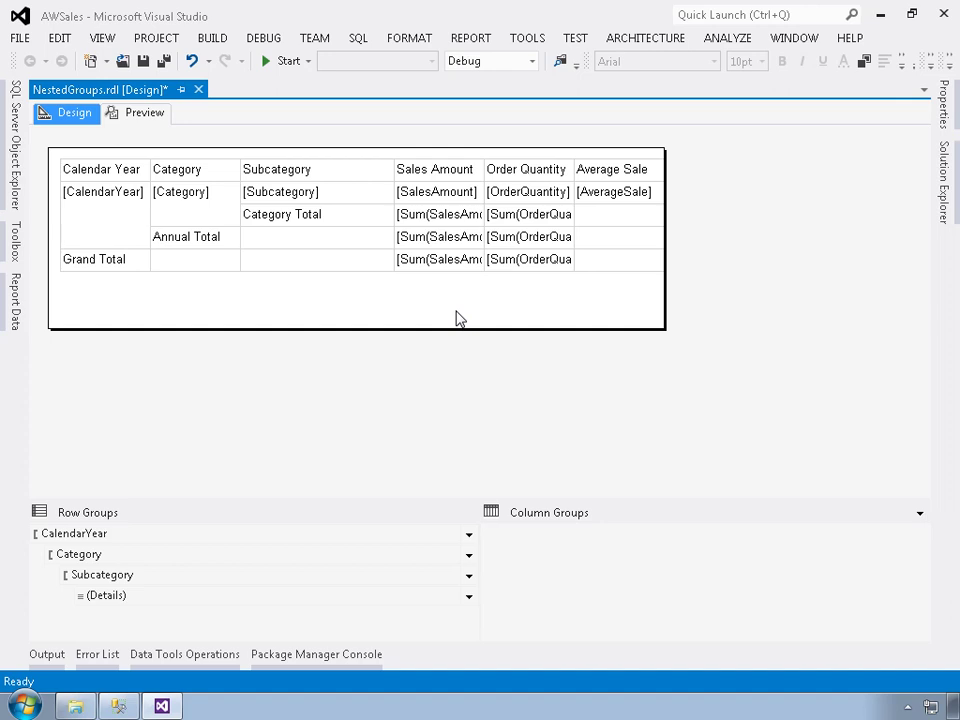
Save the report, preview the formatted amounts and quantities, and return to the report design
left_click(143, 61)
left_click(140, 121)
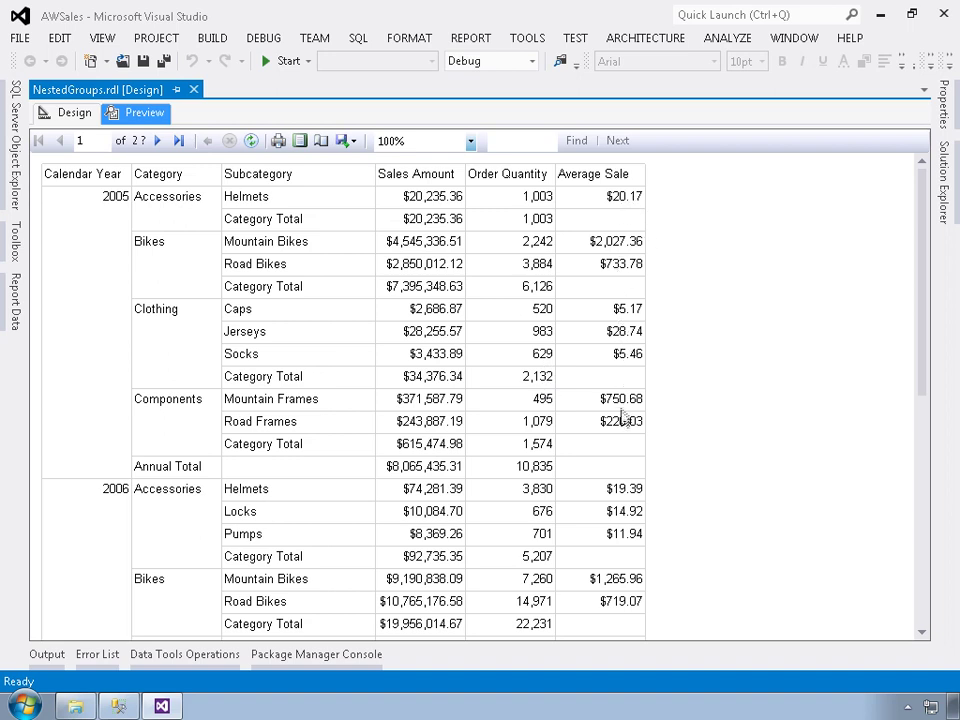
left_click(76, 115)
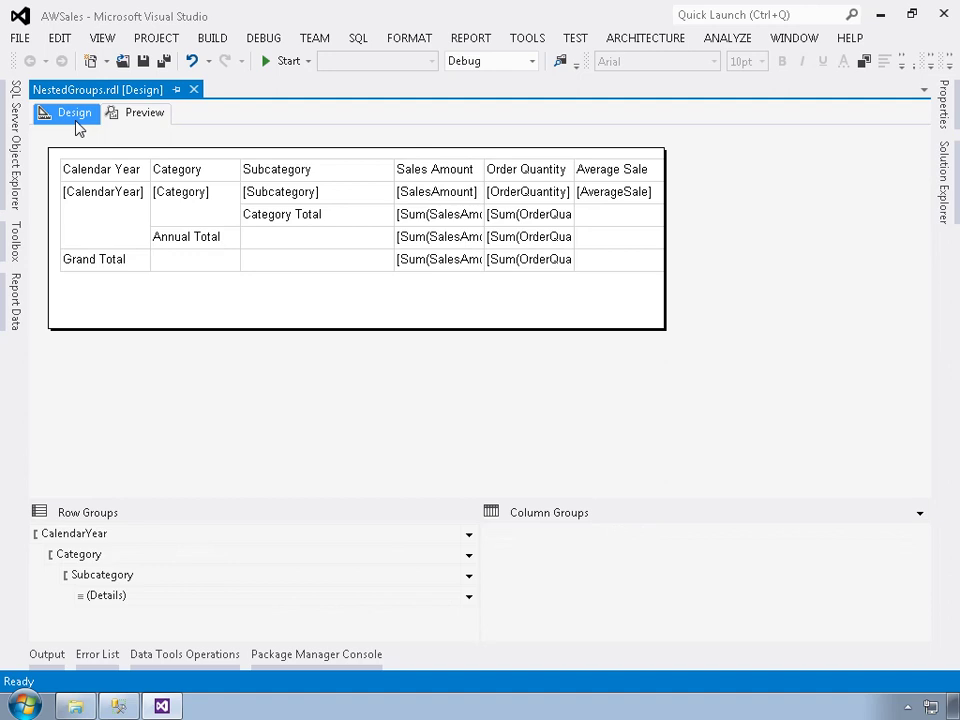
Make the table's header row and the Category Total, Annual Total and Grand Total rows bold
left_click(108, 175)
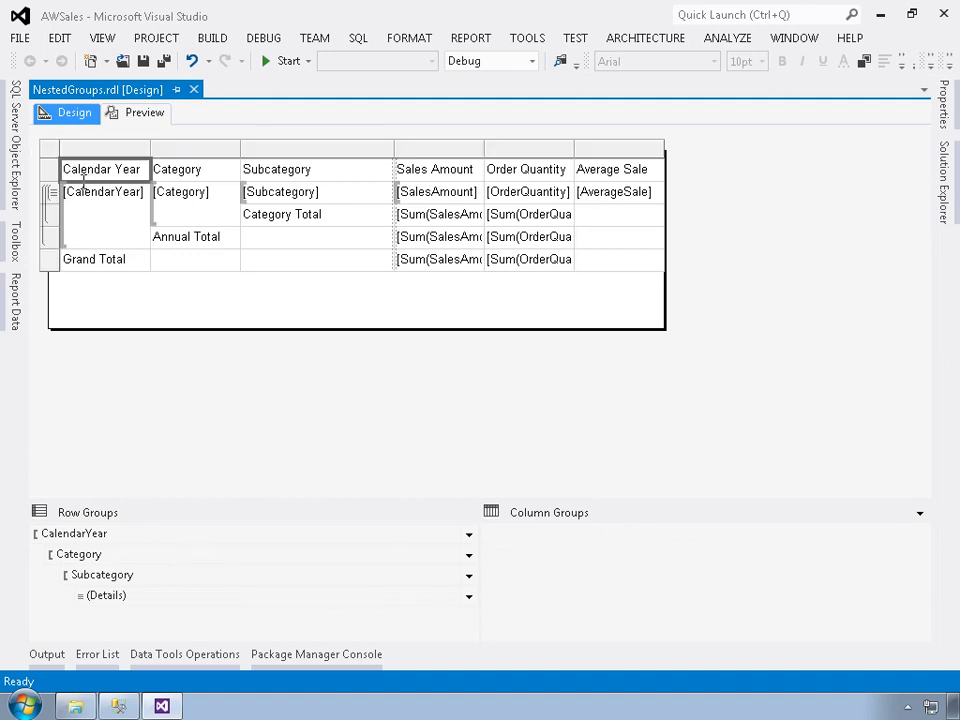
left_click(52, 172)
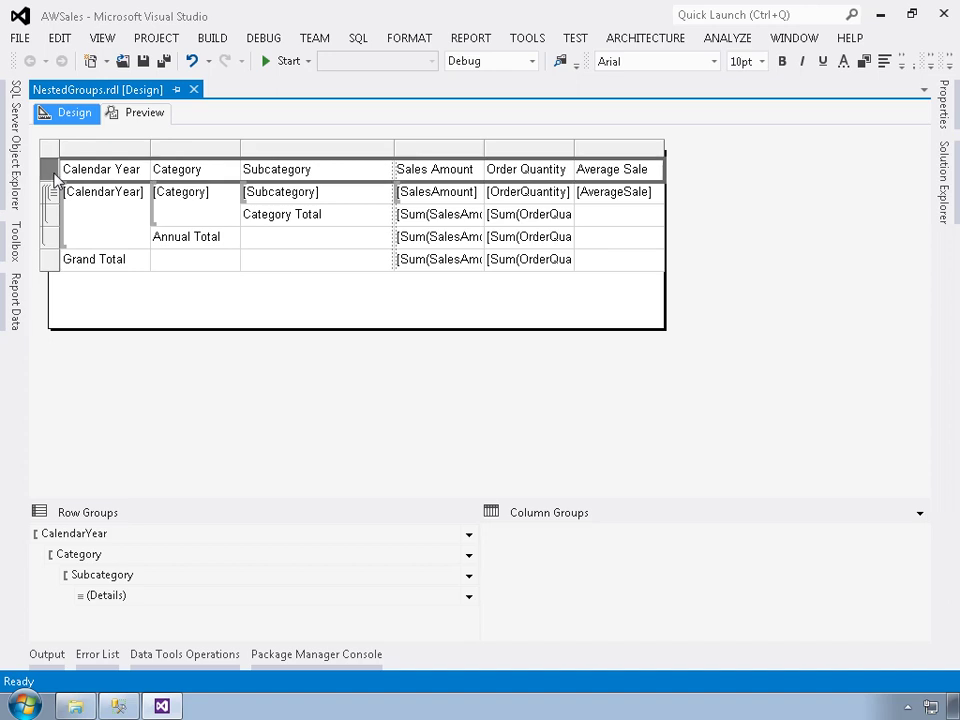
left_click(782, 62)
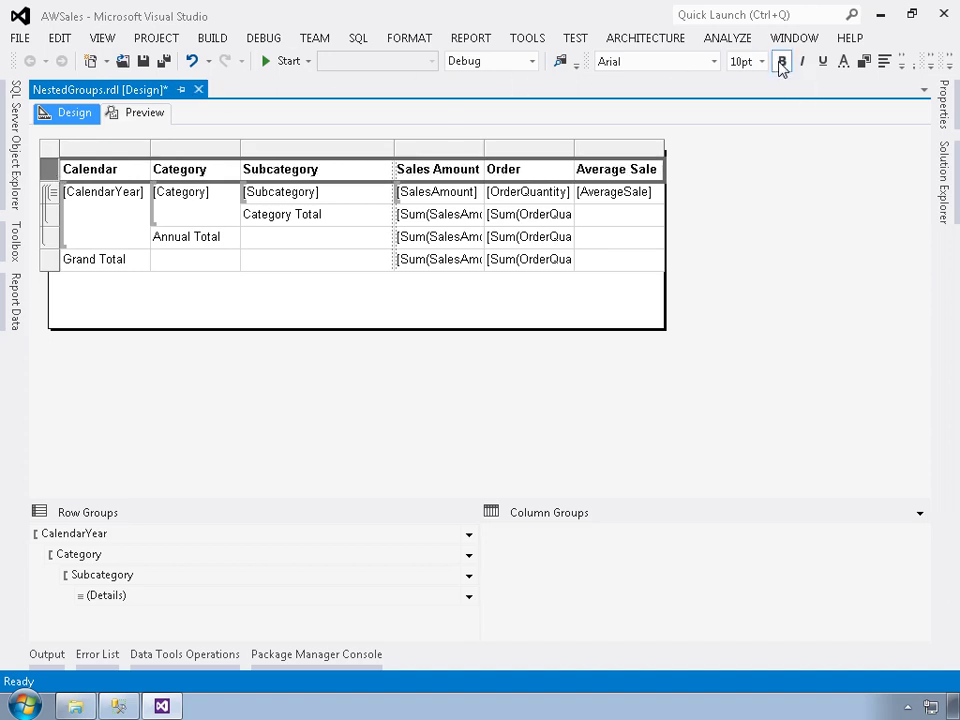
left_click(49, 214)
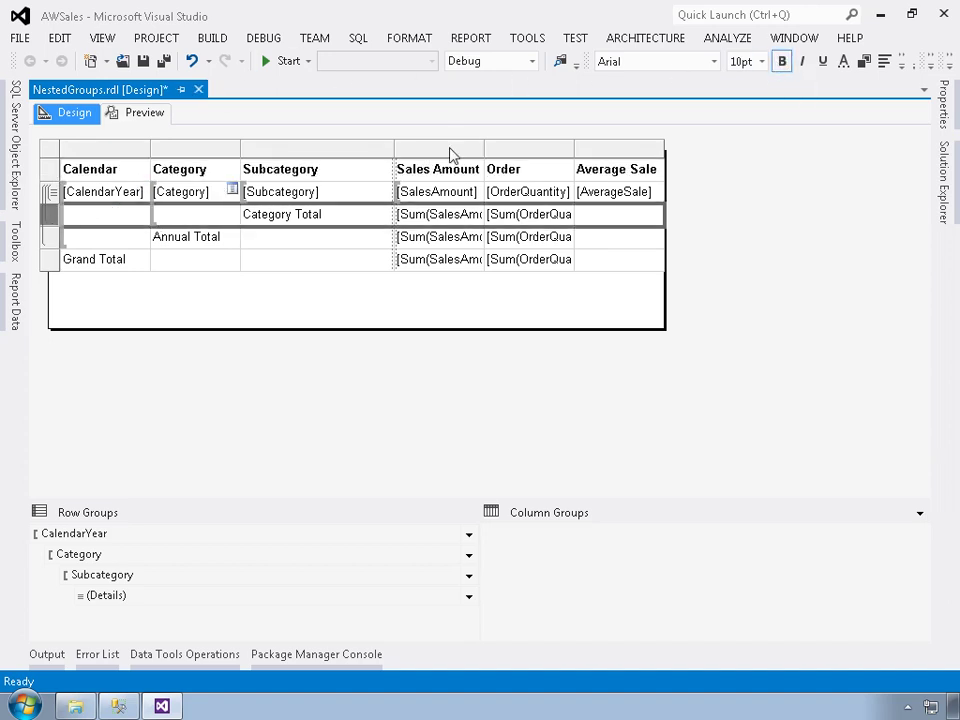
left_click(782, 62)
left_click(50, 236)
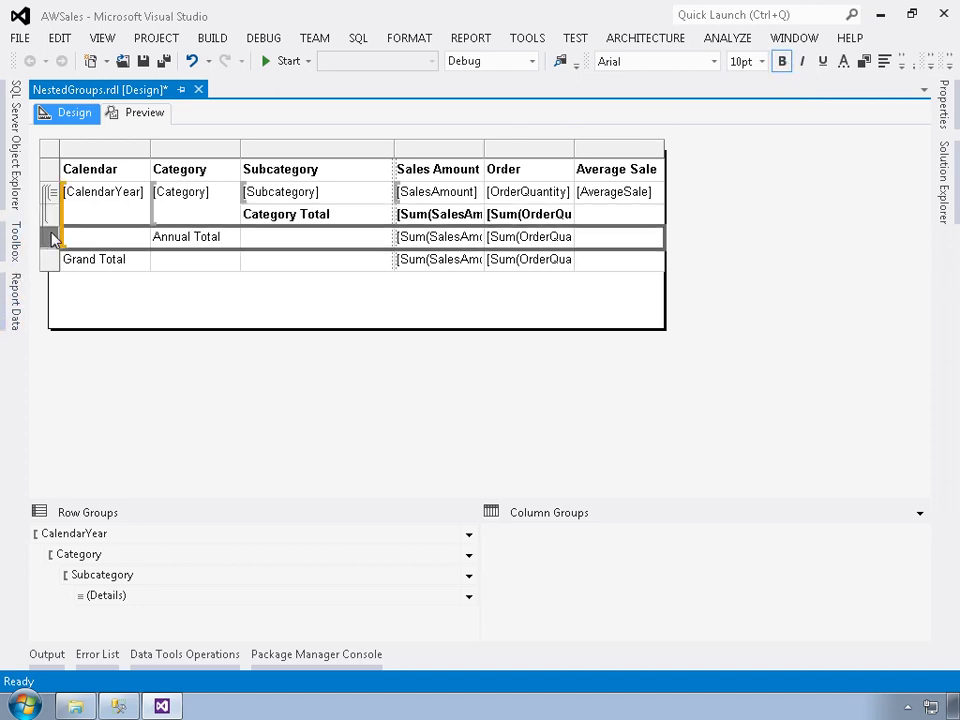
left_click(51, 258)
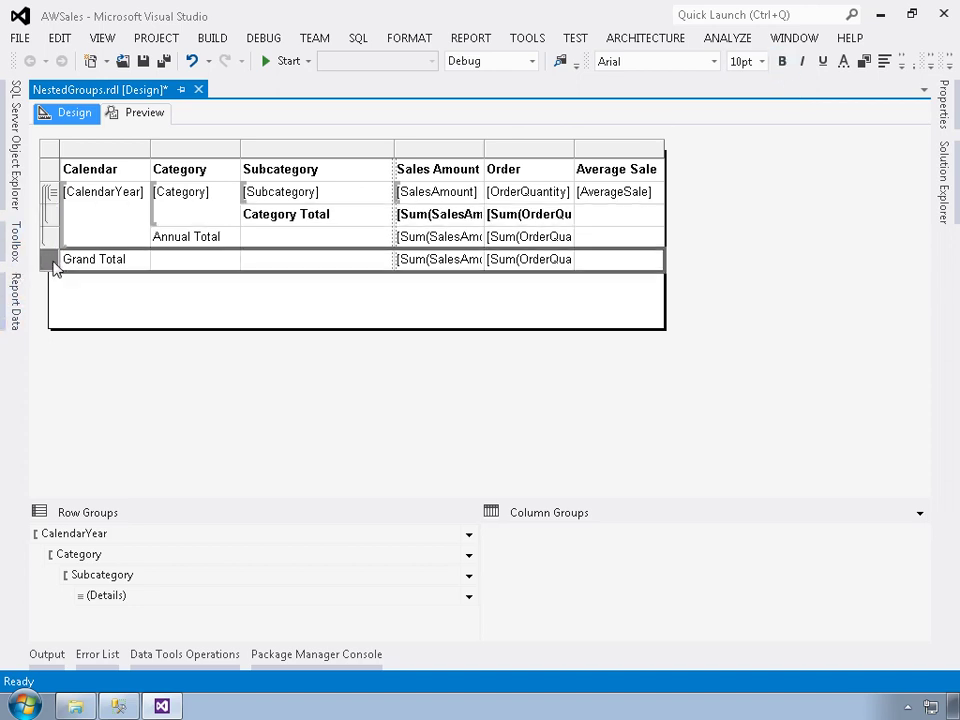
left_click(50, 236, "ctrl")
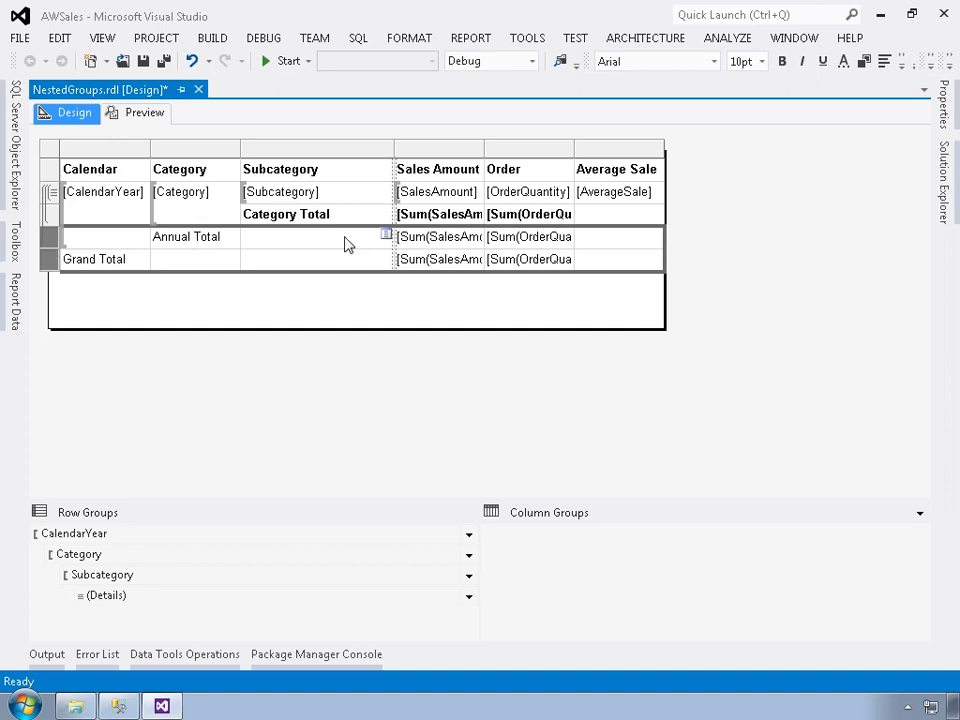
left_click(784, 63)
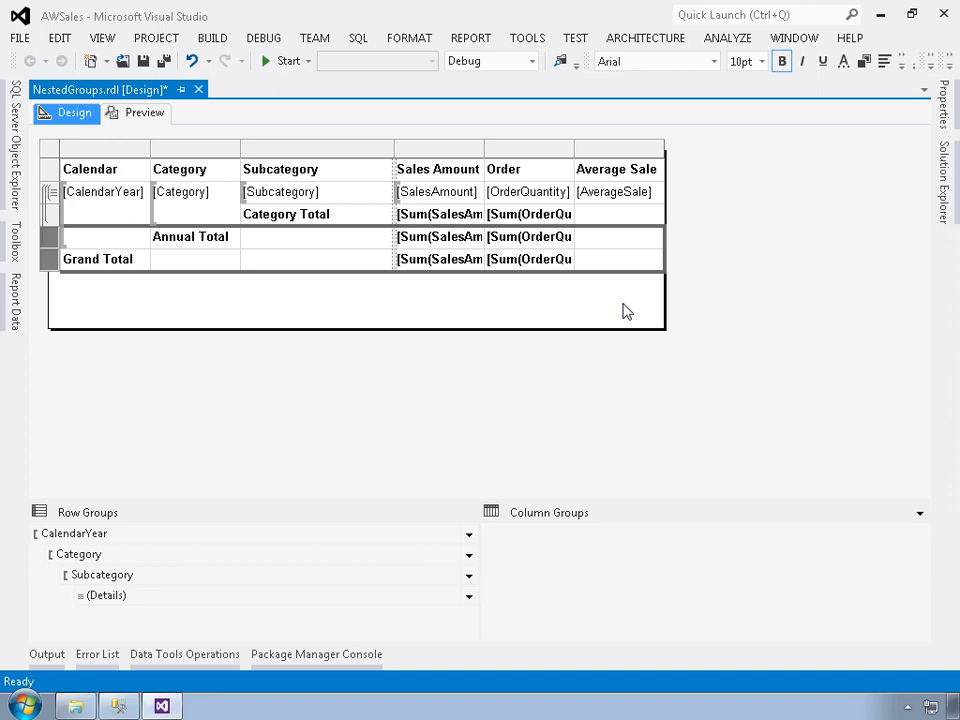
Set the background color of the Annual Total row to LightGrey
left_click(49, 240)
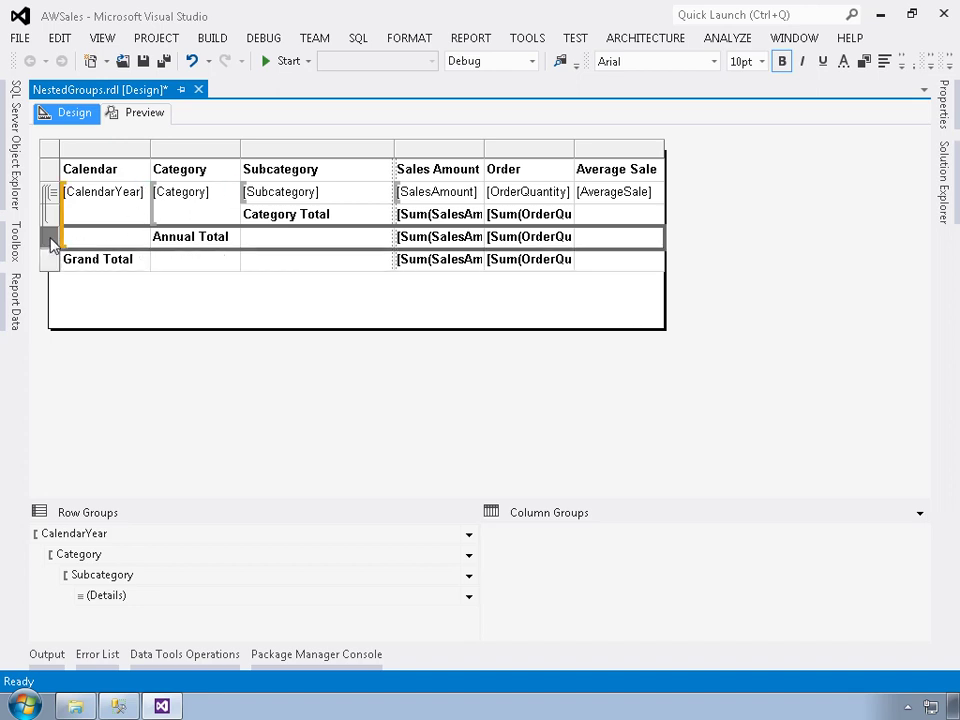
left_click(944, 112)
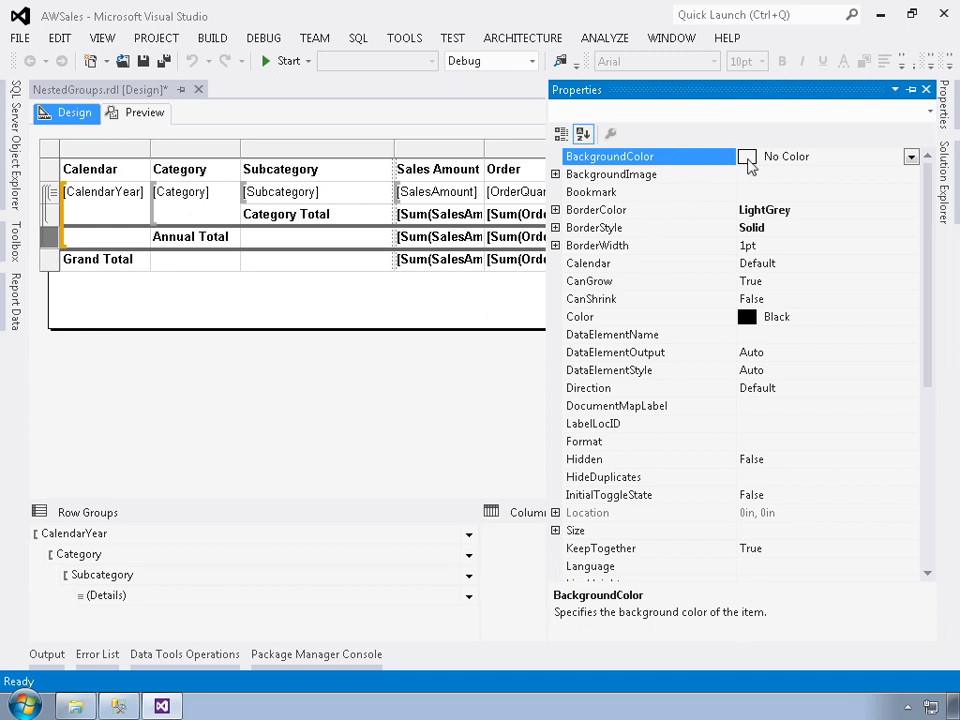
left_click(911, 157)
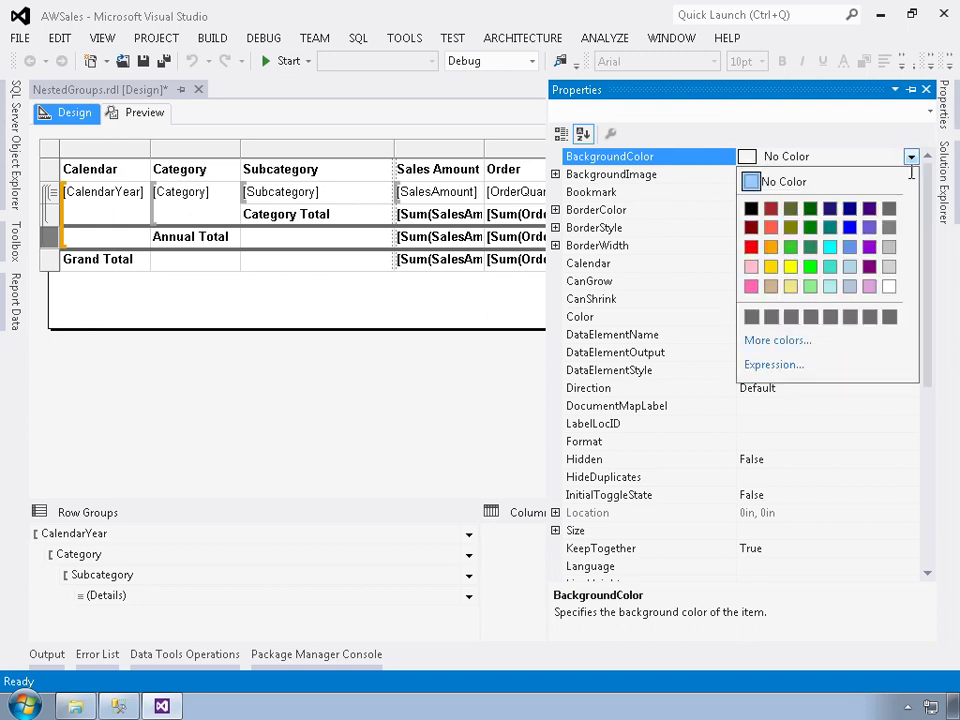
left_click(889, 267)
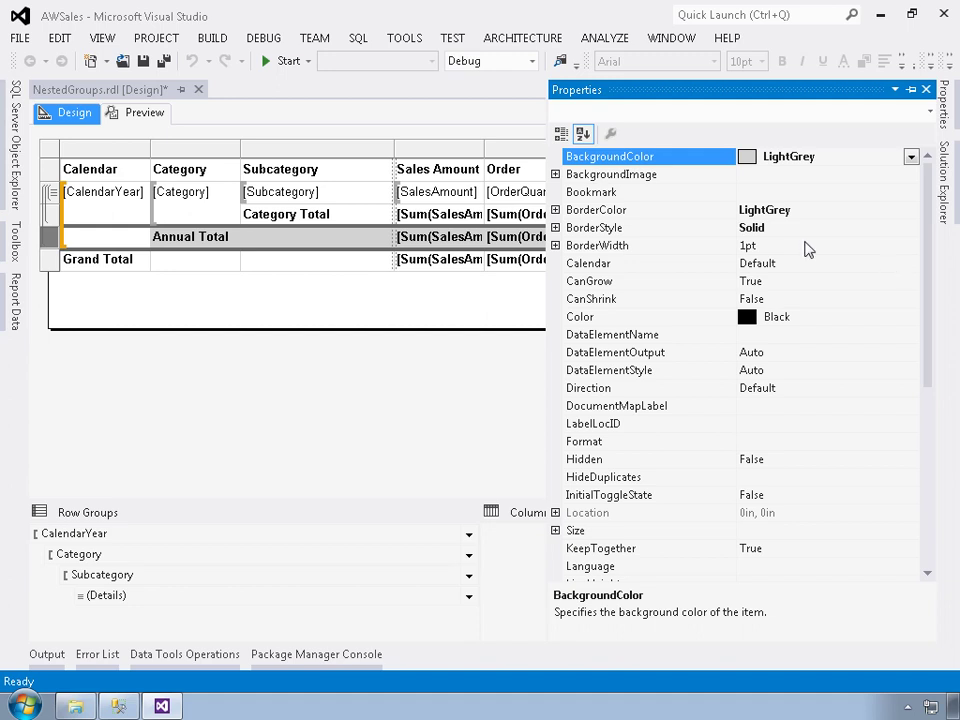
Give the Grand Total row a Blue background color and White text
left_click(55, 260)
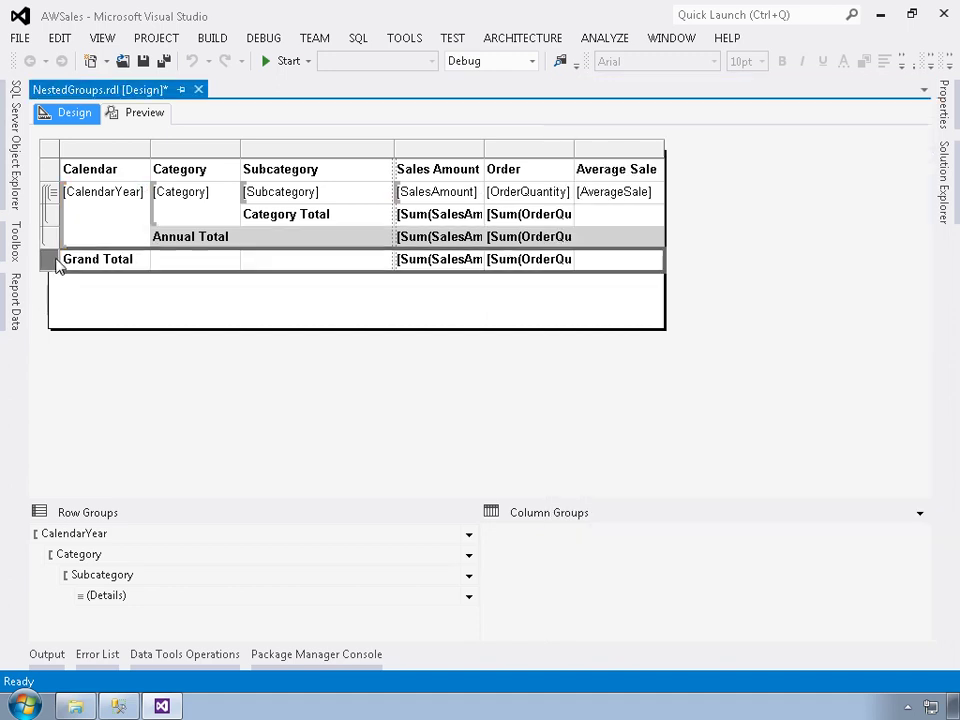
left_click(942, 106)
left_click(911, 158)
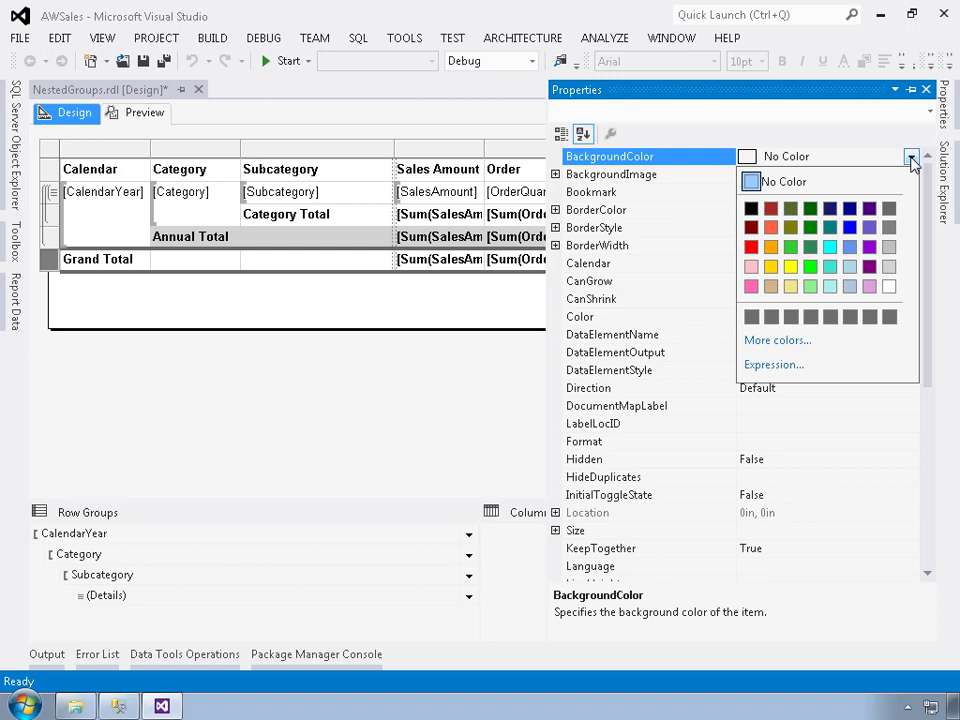
left_click(853, 233)
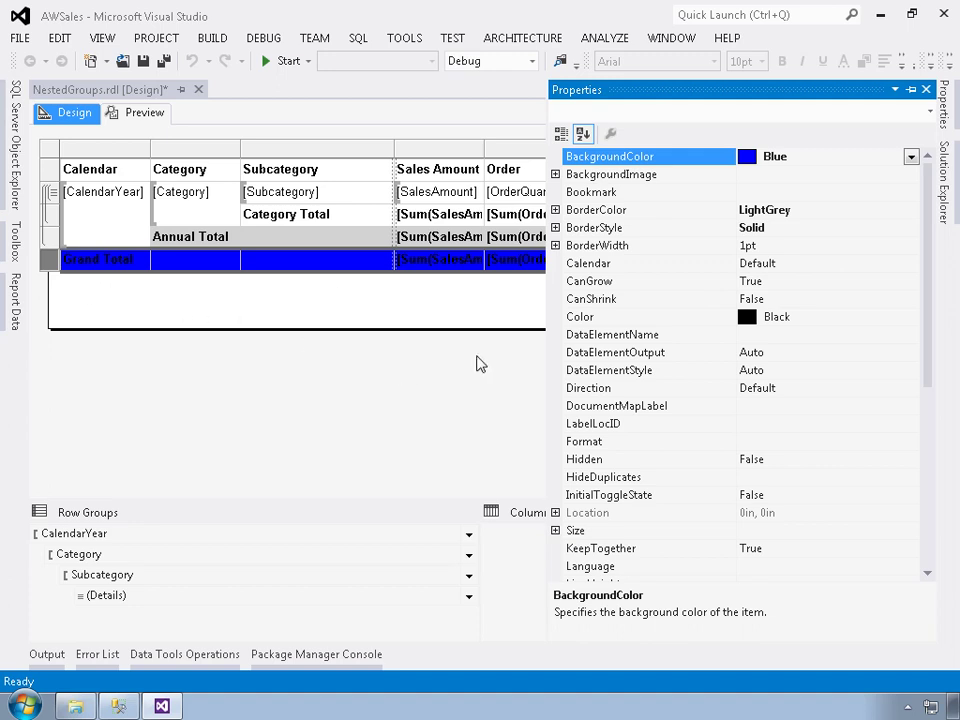
left_click(580, 318)
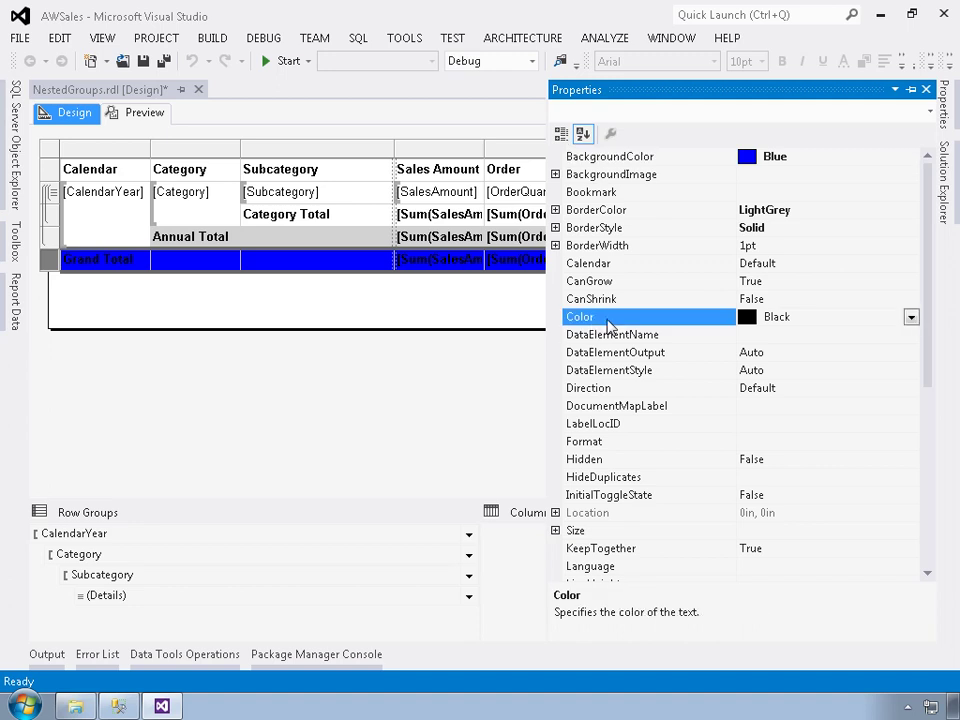
left_click(911, 317)
left_click(891, 429)
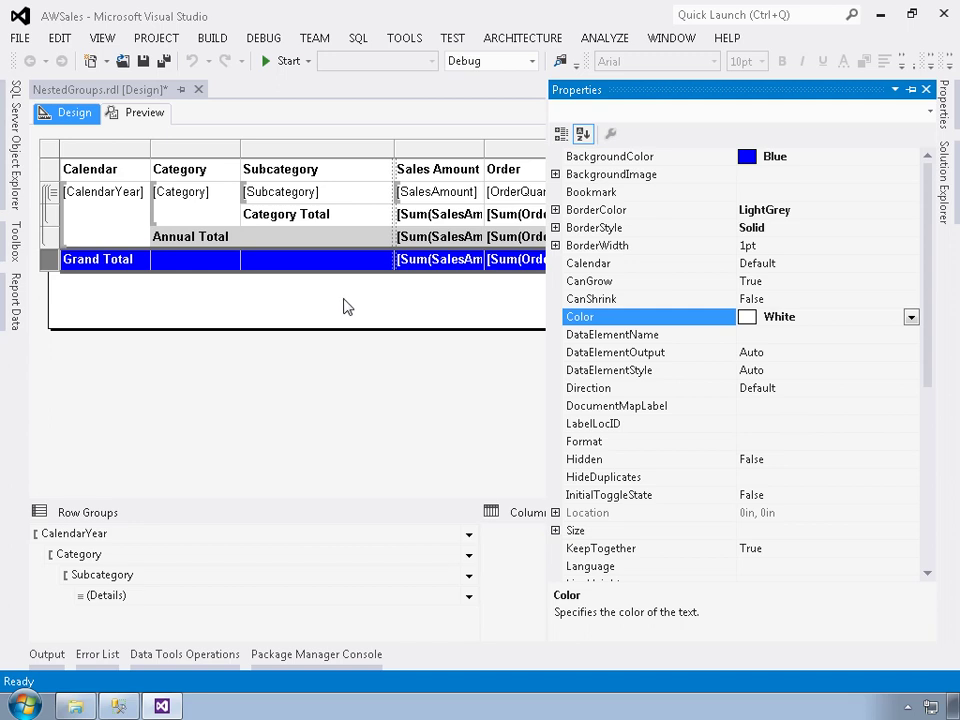
Preview the report and check the formatting of the total rows through to the Grand Total on the last page
left_click(140, 115)
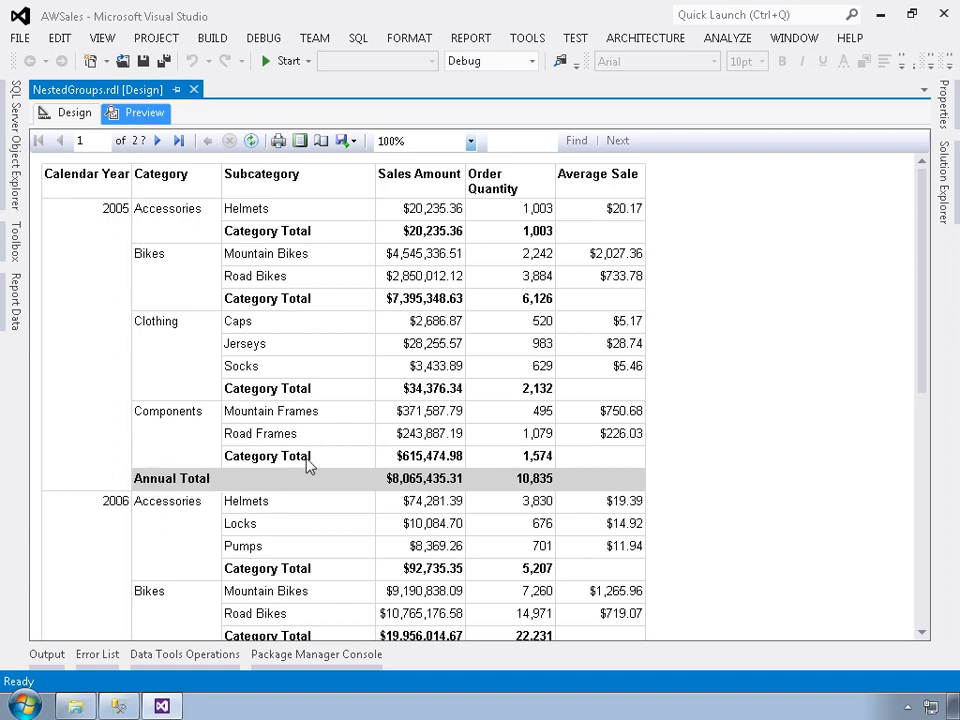
scroll(310, 466, "down", 4)
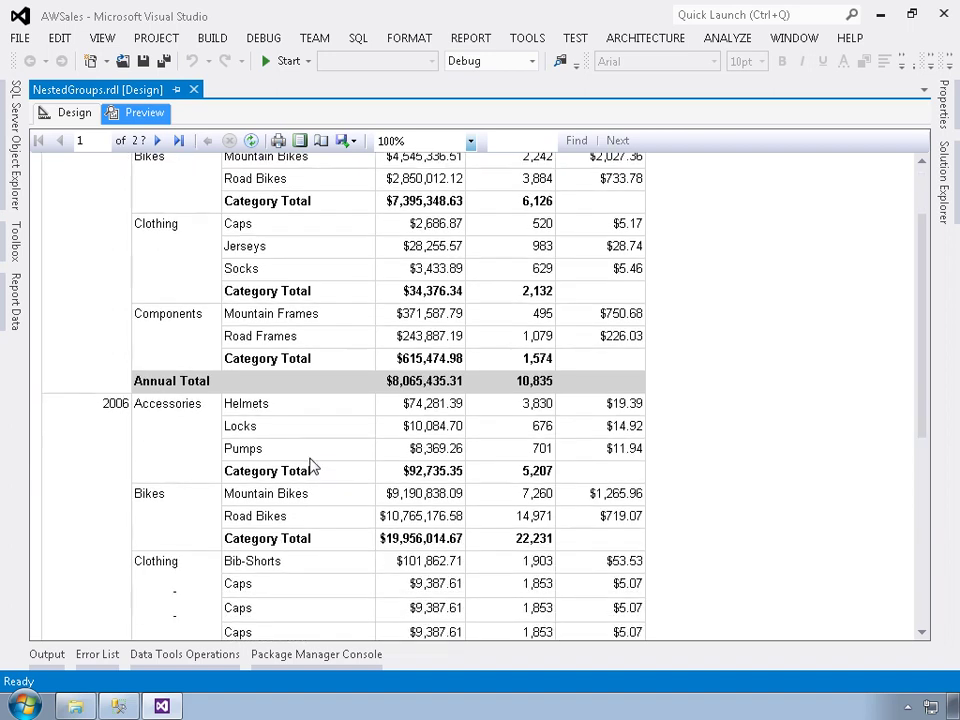
scroll(310, 466, "down", 14)
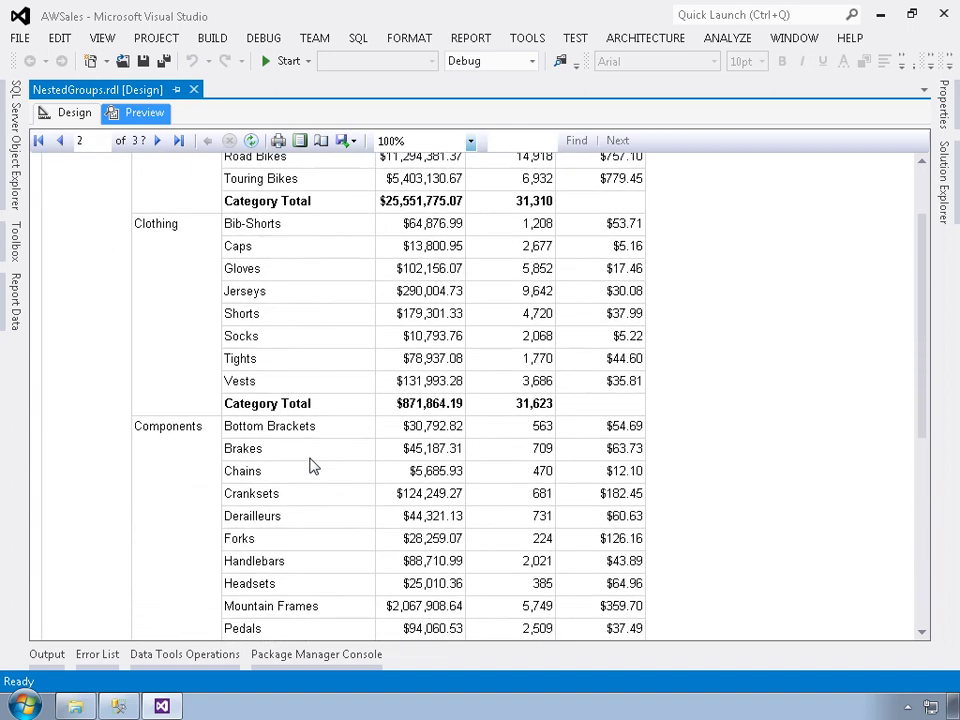
scroll(310, 466, "down", 6)
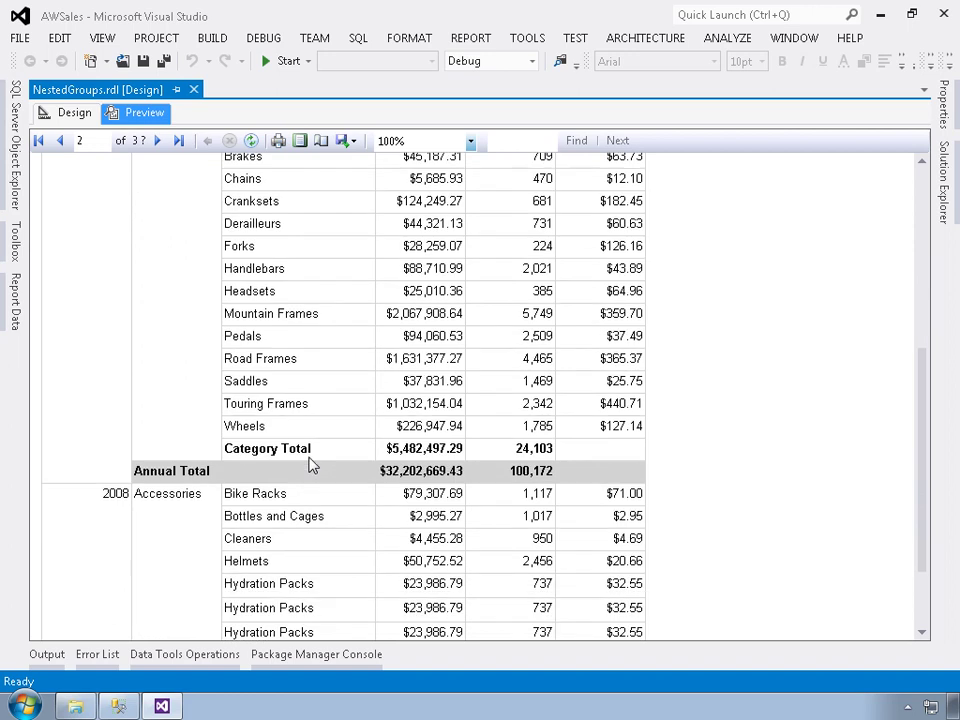
scroll(318, 467, "down", 9)
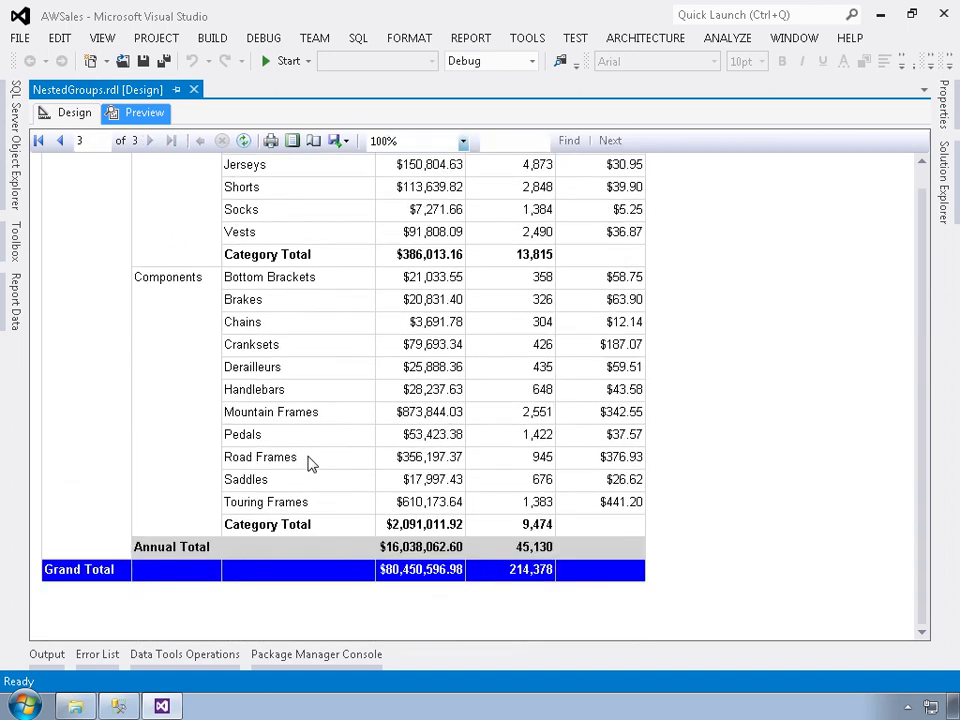